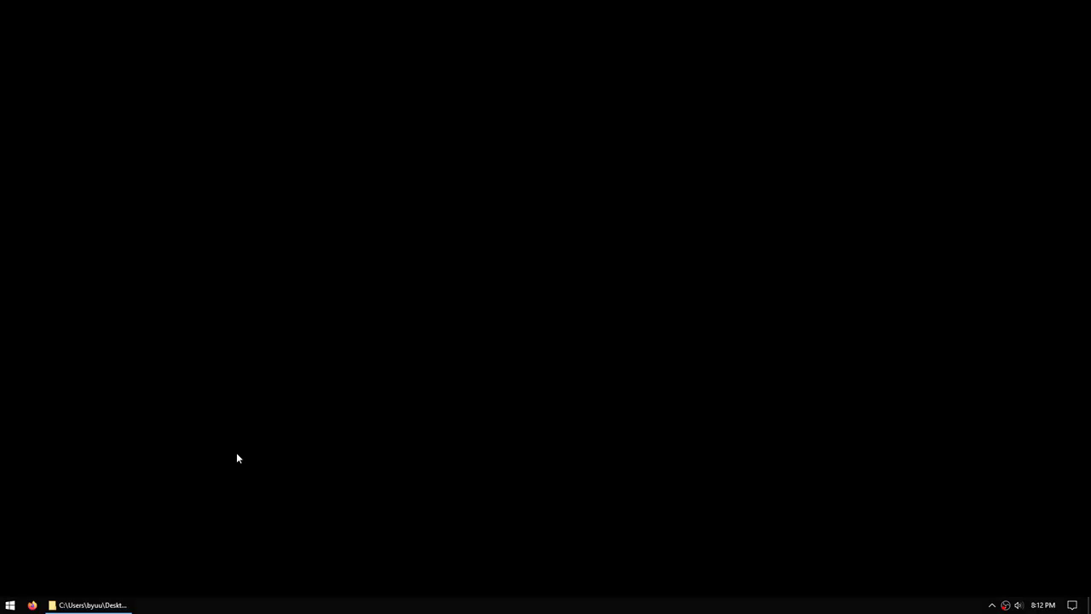
Step: Restore the higan_v107-windows folder window from the taskbar
click(115, 602)
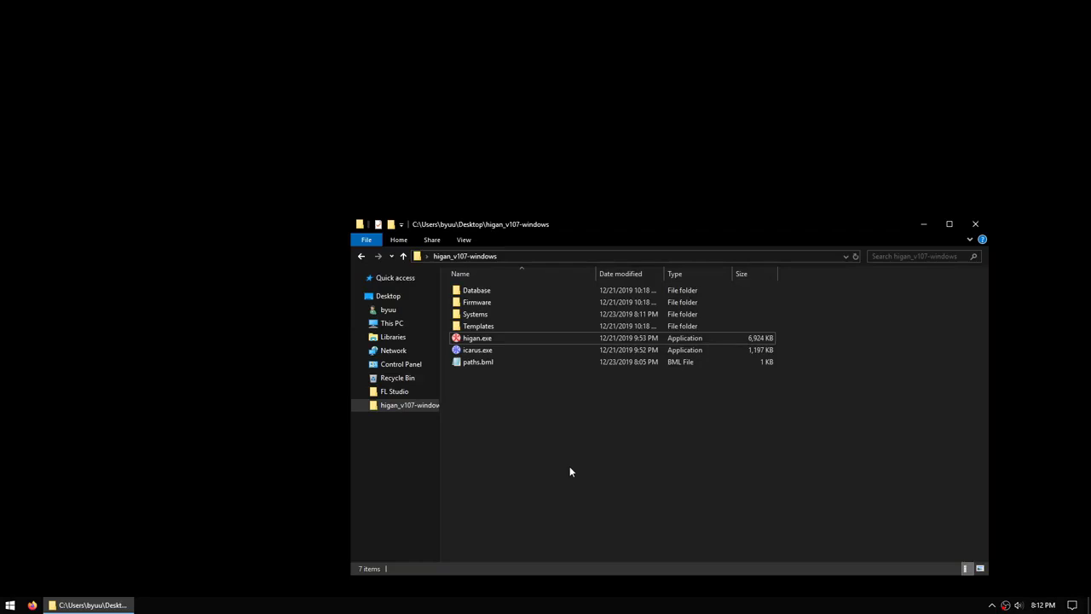
Step: Launch icarus.exe and show its Super Famicom library, leaving the games location unchanged
click(492, 353)
double_click(492, 357)
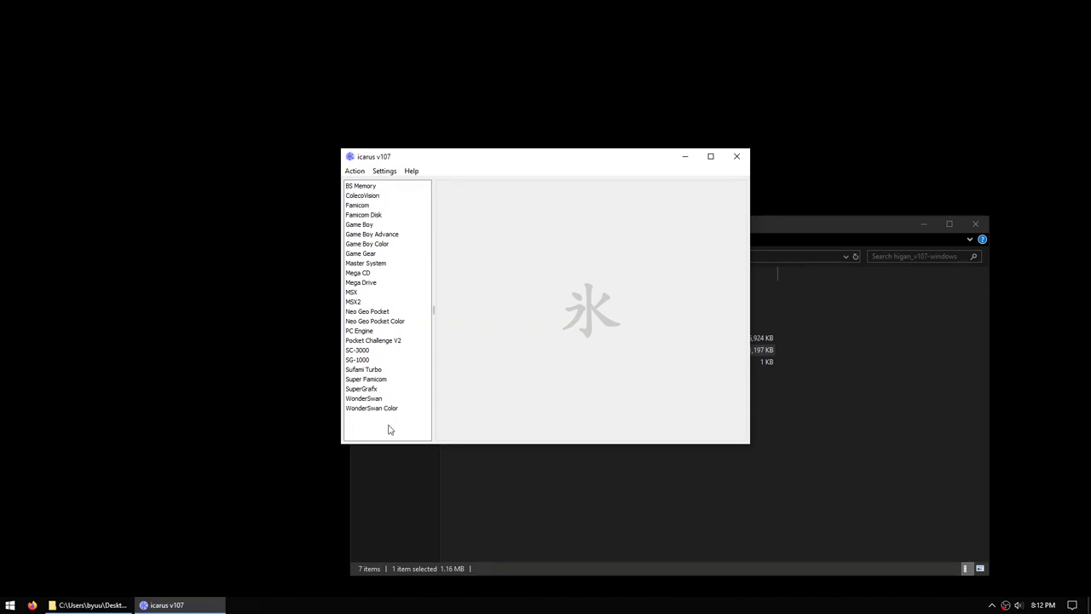
click(383, 382)
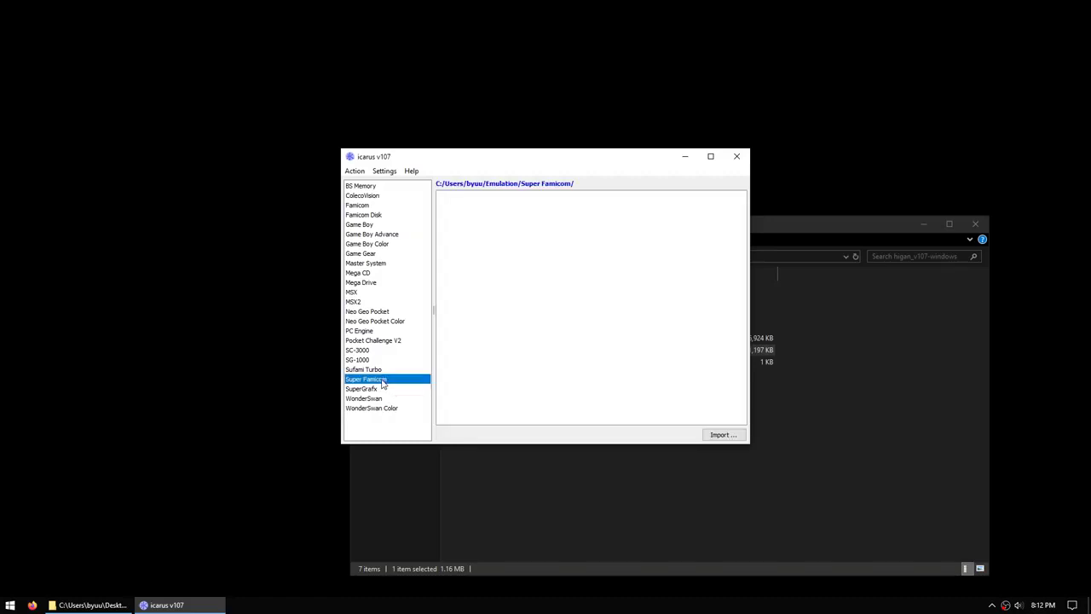
click(564, 184)
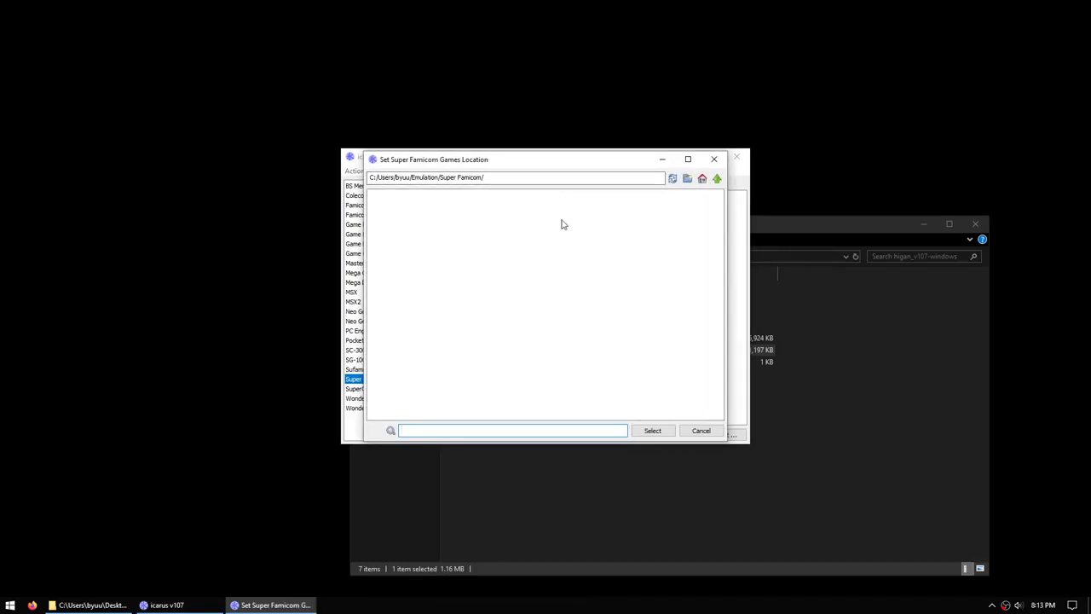
click(715, 161)
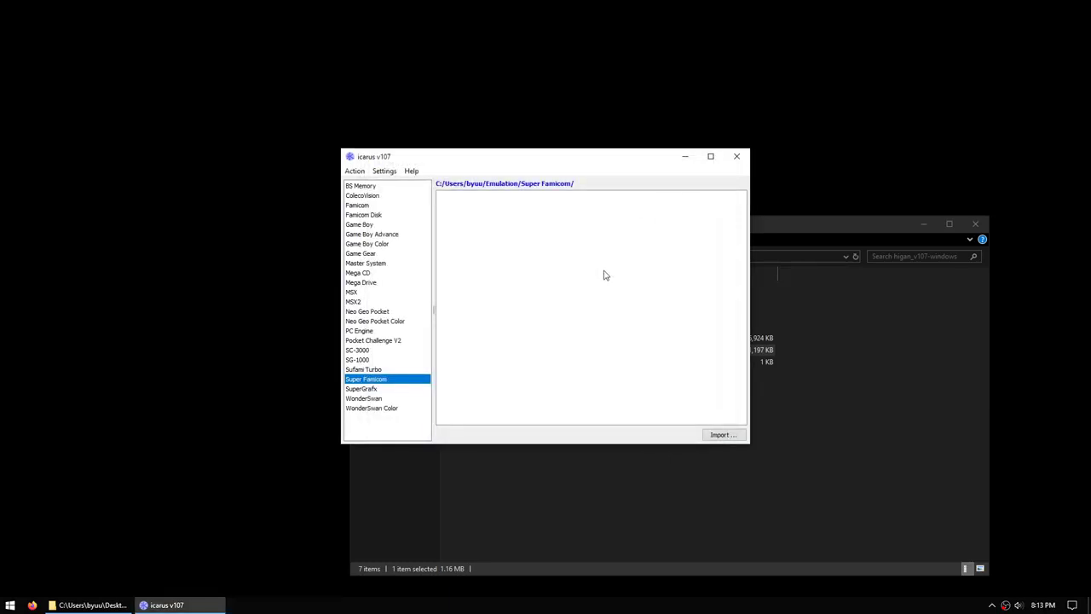
Step: Import the Zelda A Link to the Past (USA) .sfc from Images/Super Famicom
click(720, 435)
double_click(397, 292)
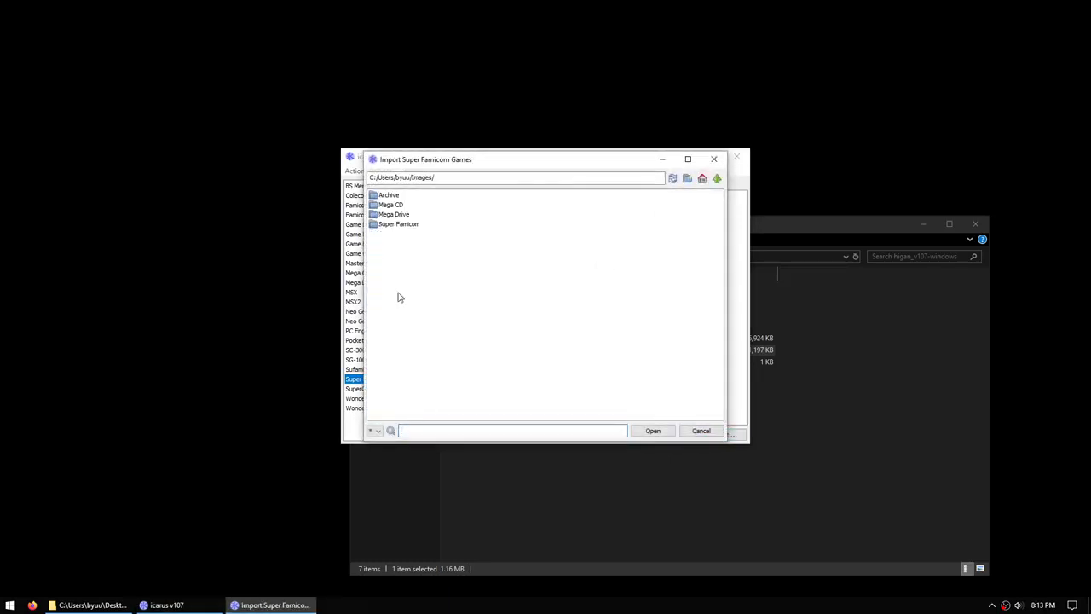
double_click(418, 224)
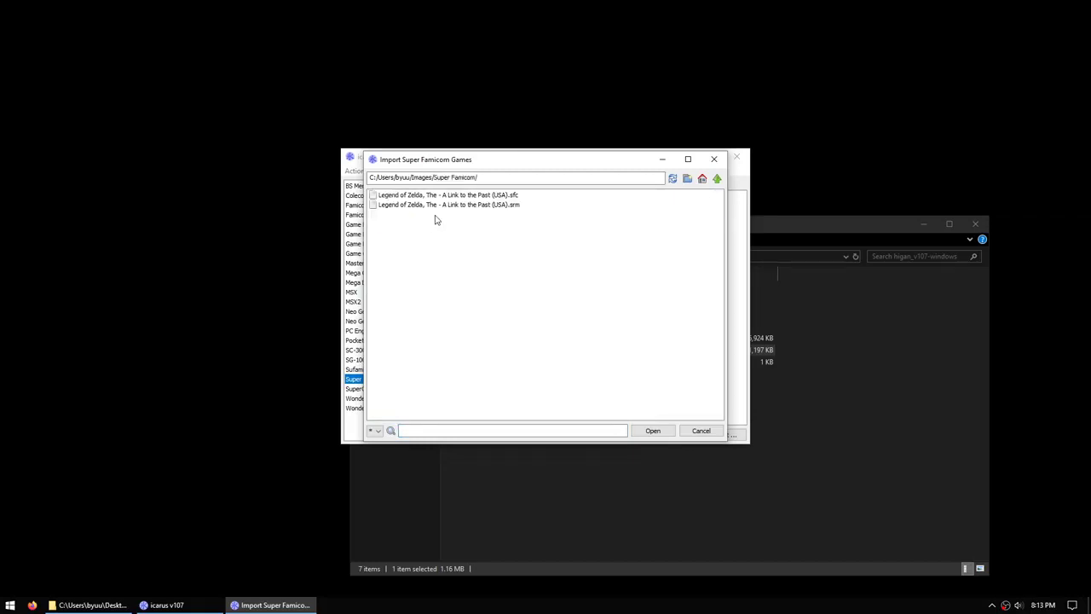
click(523, 197)
double_click(523, 197)
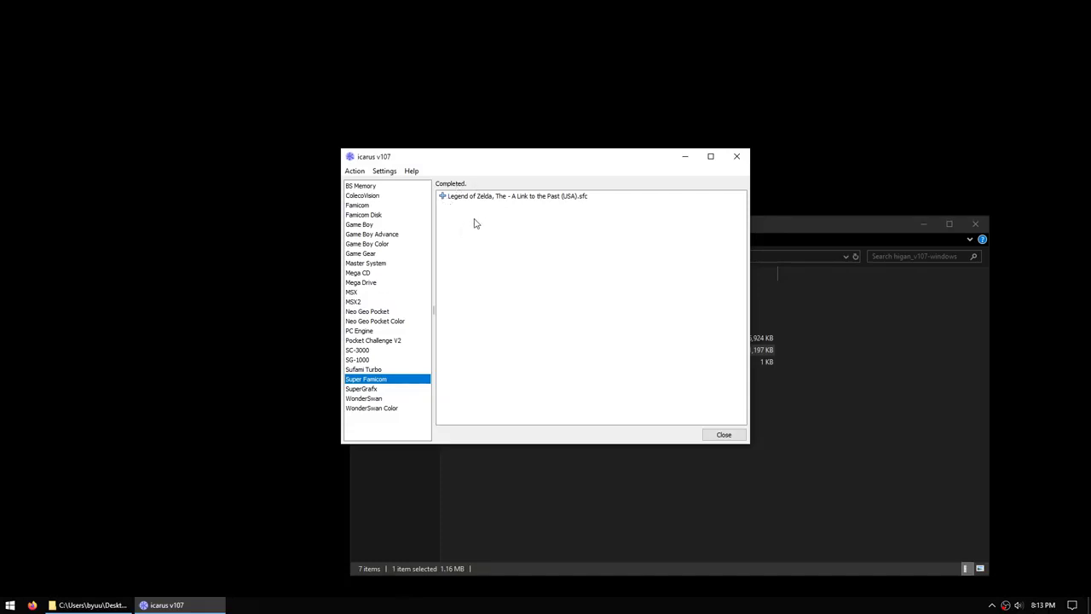
click(483, 197)
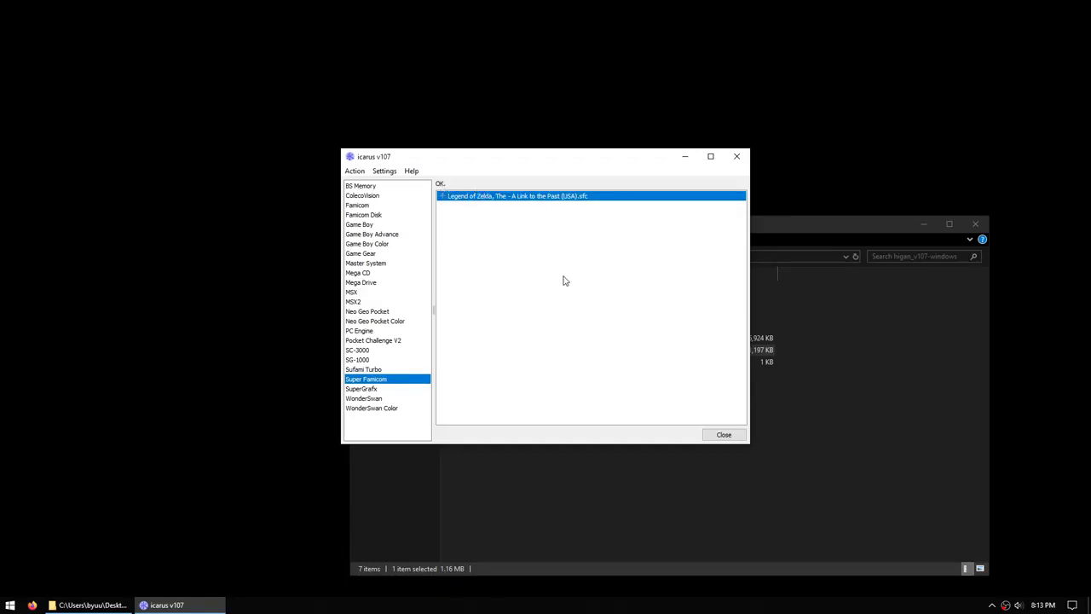
click(724, 436)
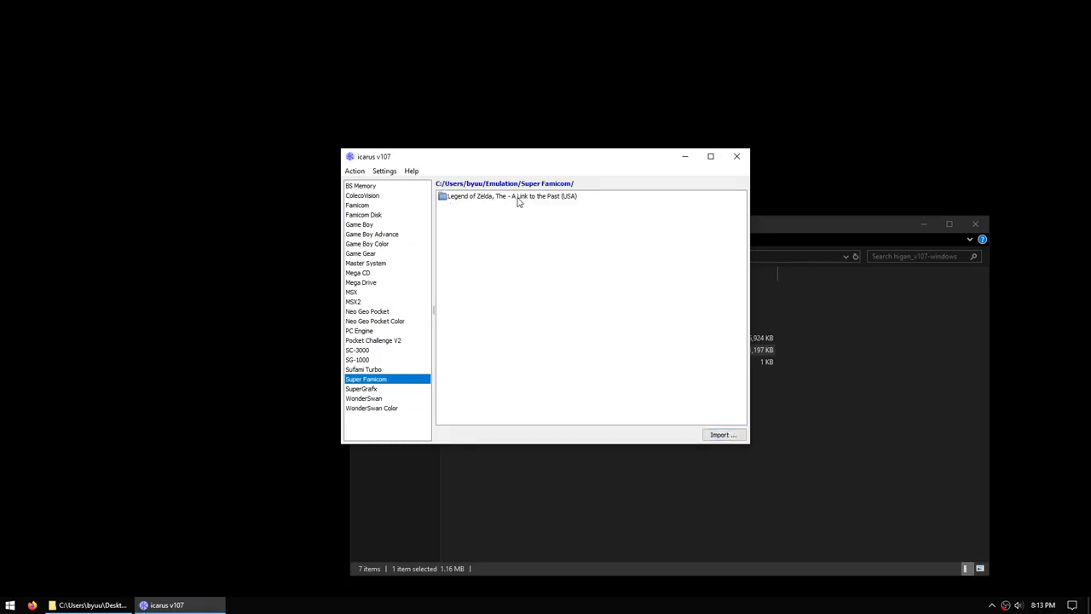
Step: Import Mega CD 2 (BIOS) into the Mega Drive library
click(376, 284)
click(721, 433)
click(717, 178)
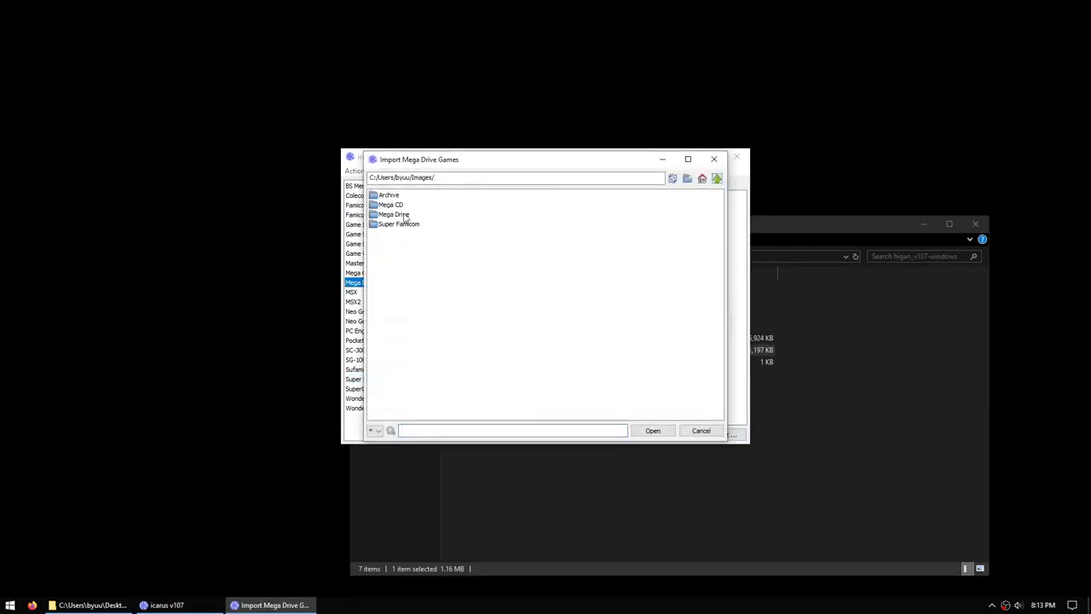
double_click(410, 213)
double_click(433, 195)
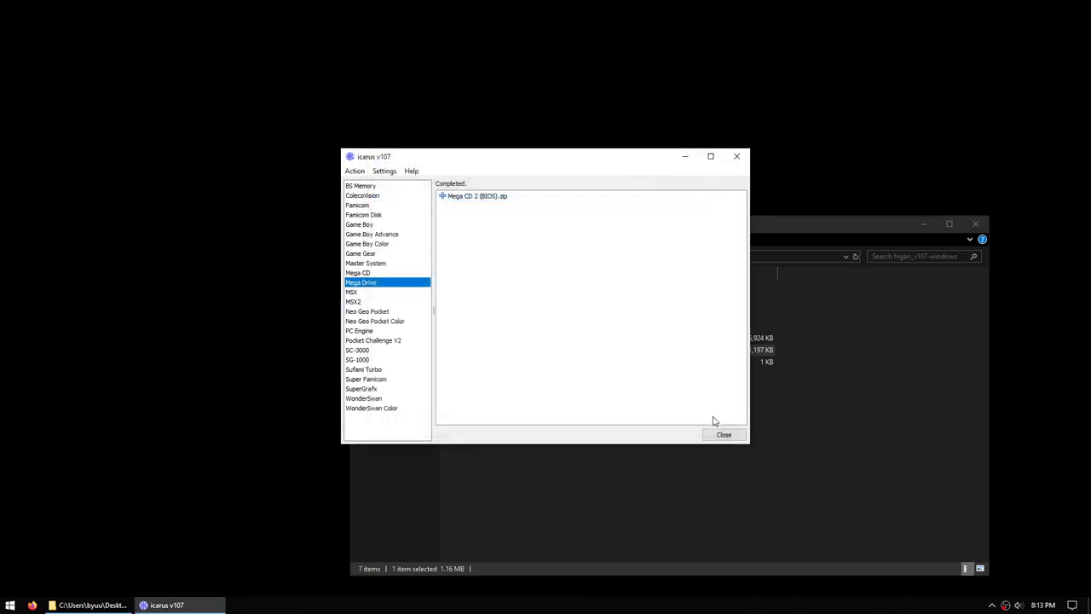
Step: Import Lunar - The Silver Star (JP).img into the Mega CD library
click(365, 273)
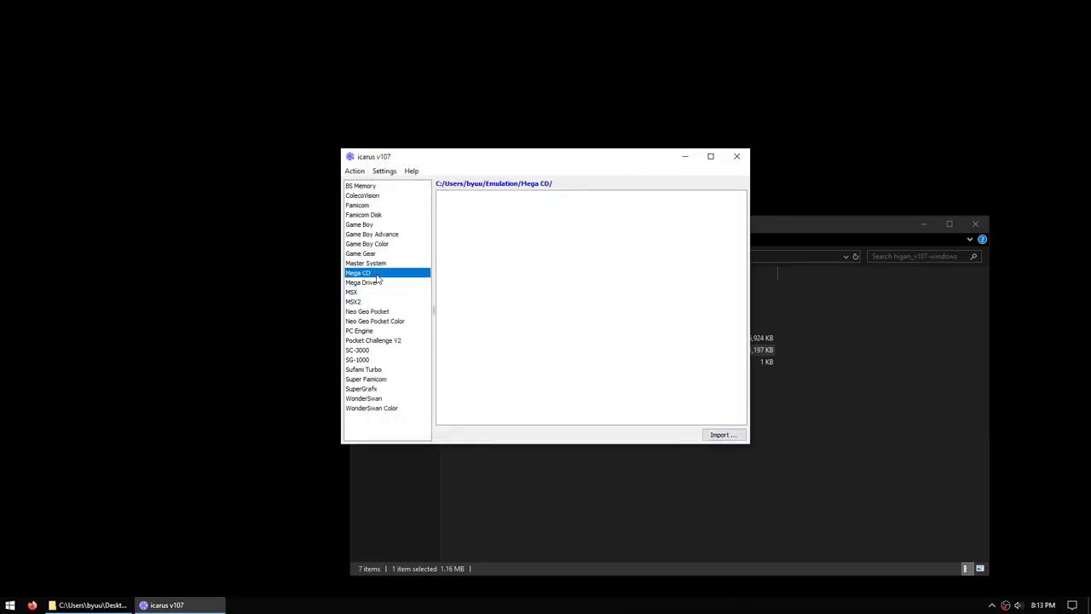
click(722, 435)
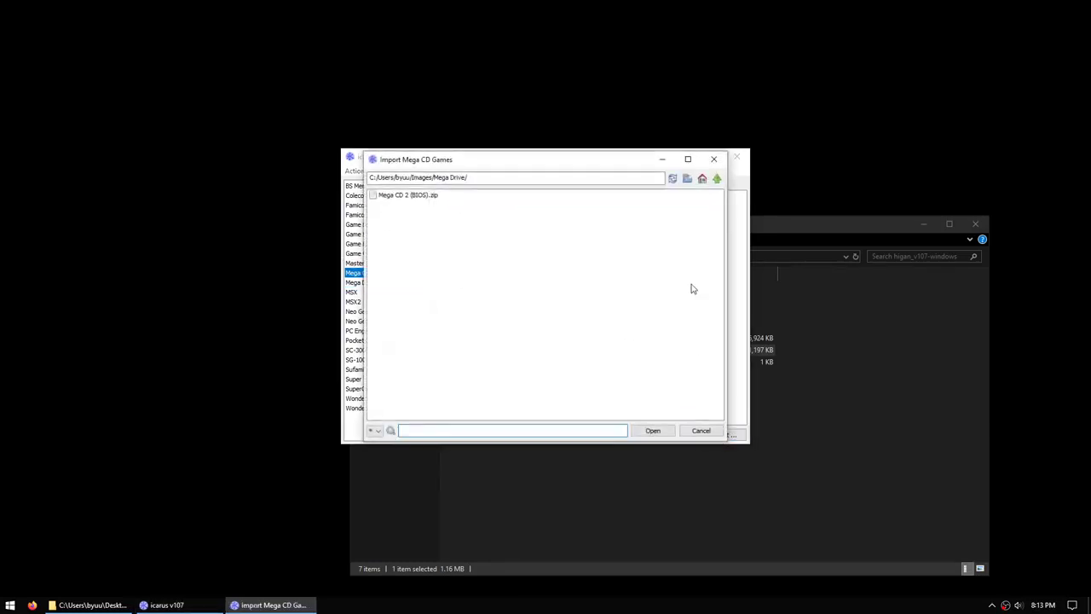
click(717, 179)
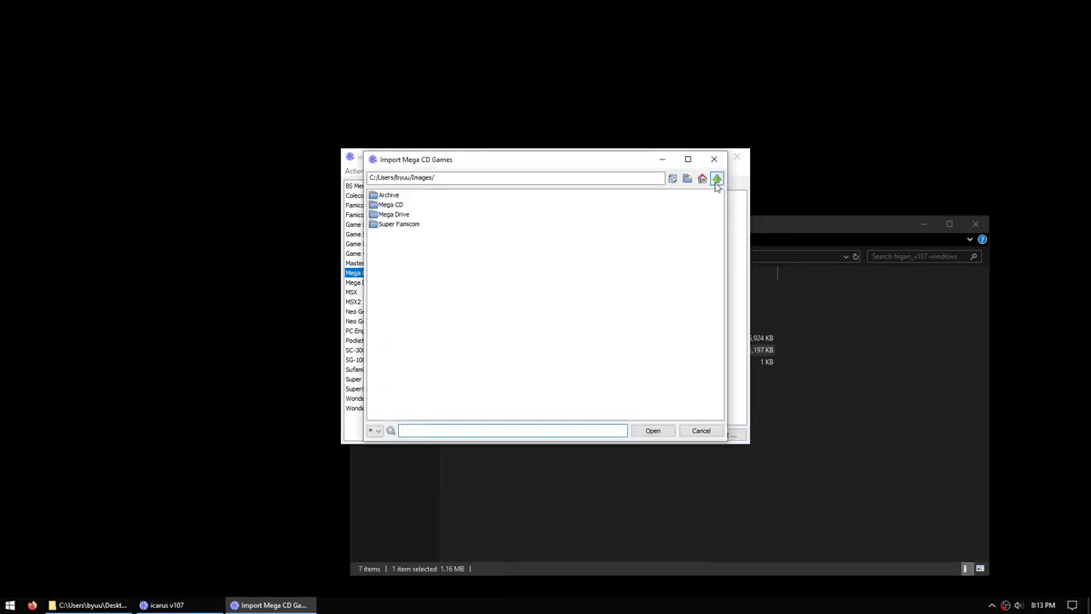
double_click(413, 207)
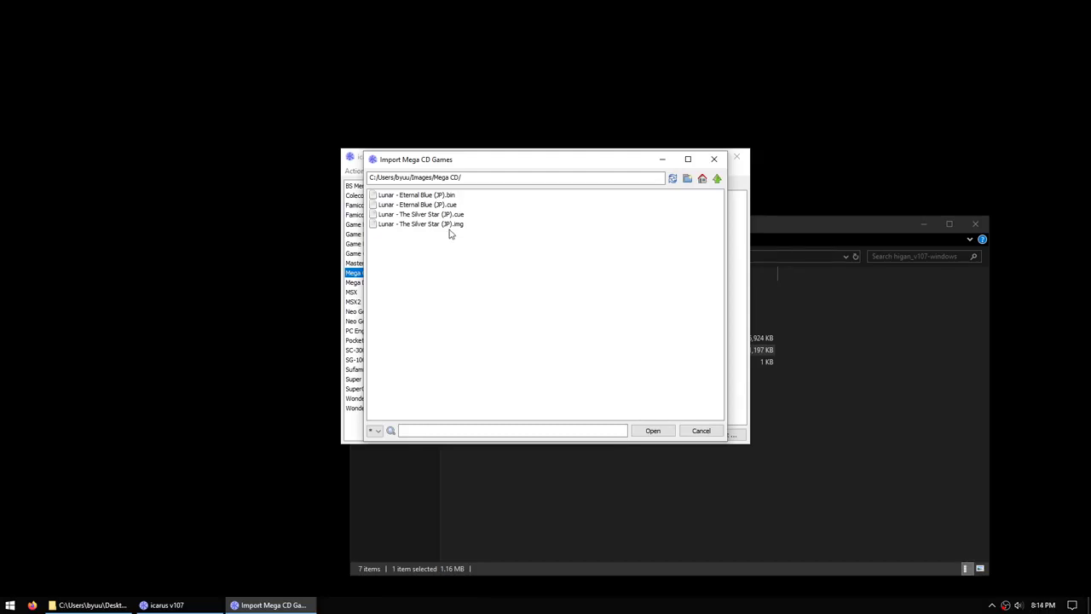
click(459, 196)
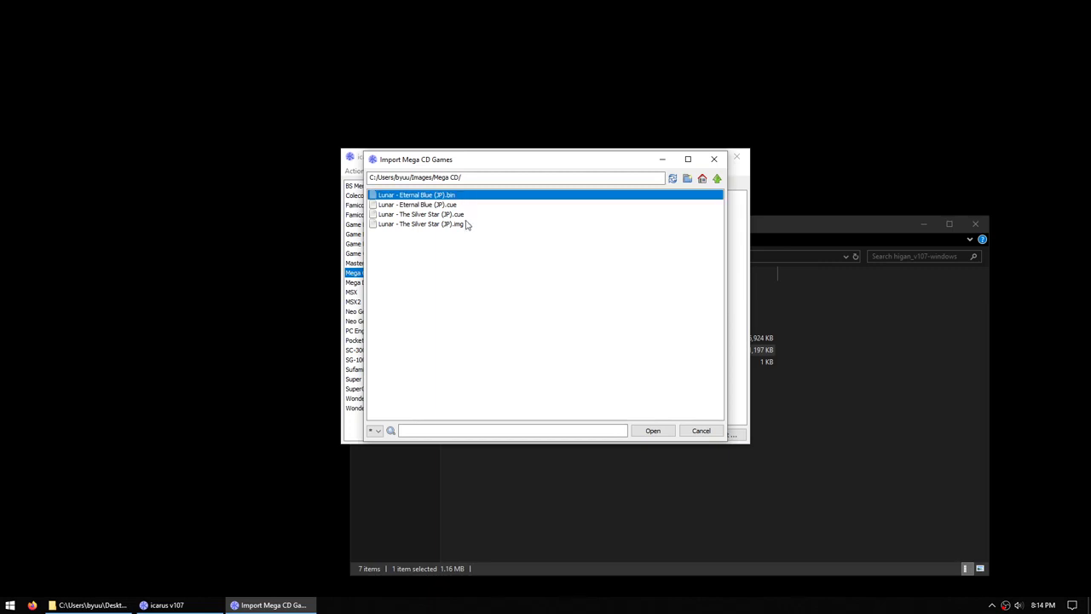
ctrl+click(461, 224)
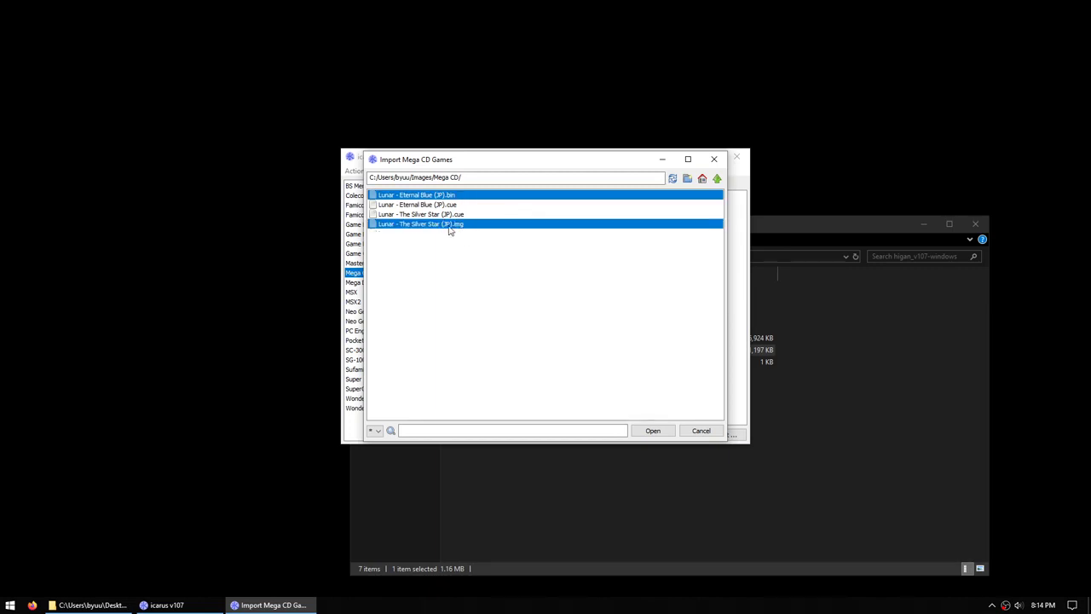
click(470, 227)
click(651, 429)
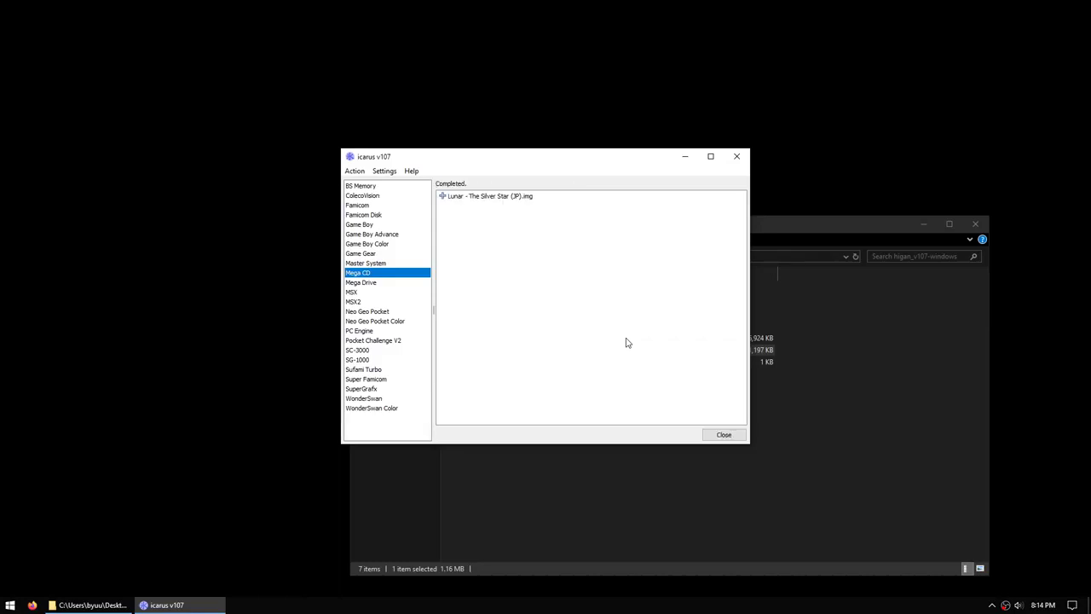
Step: Close icarus, start higan.exe with the prototype notice disabled, and minimize the folder window
click(723, 435)
click(737, 156)
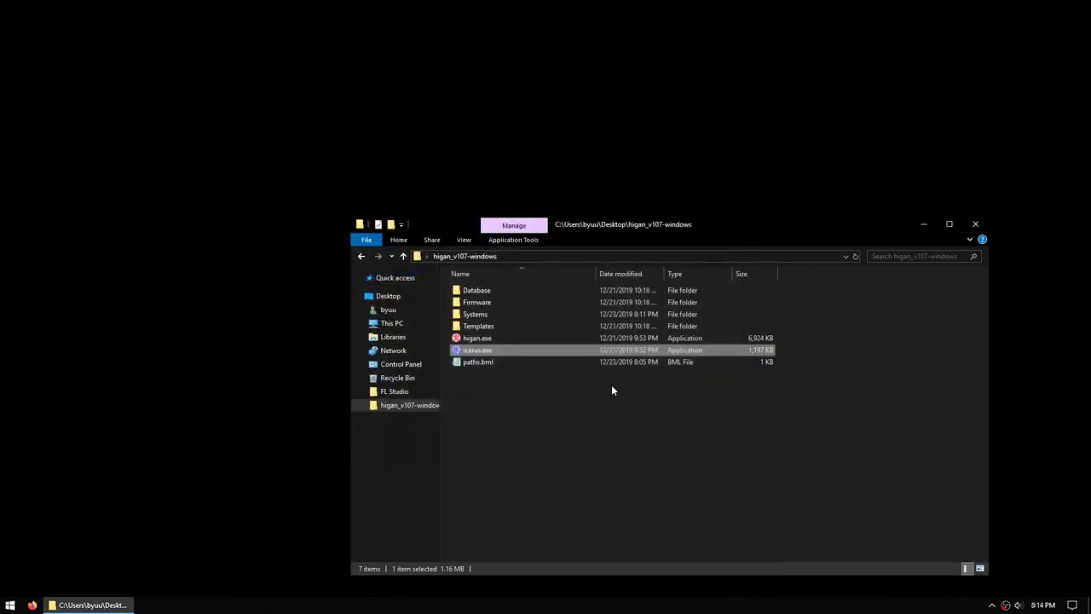
double_click(478, 339)
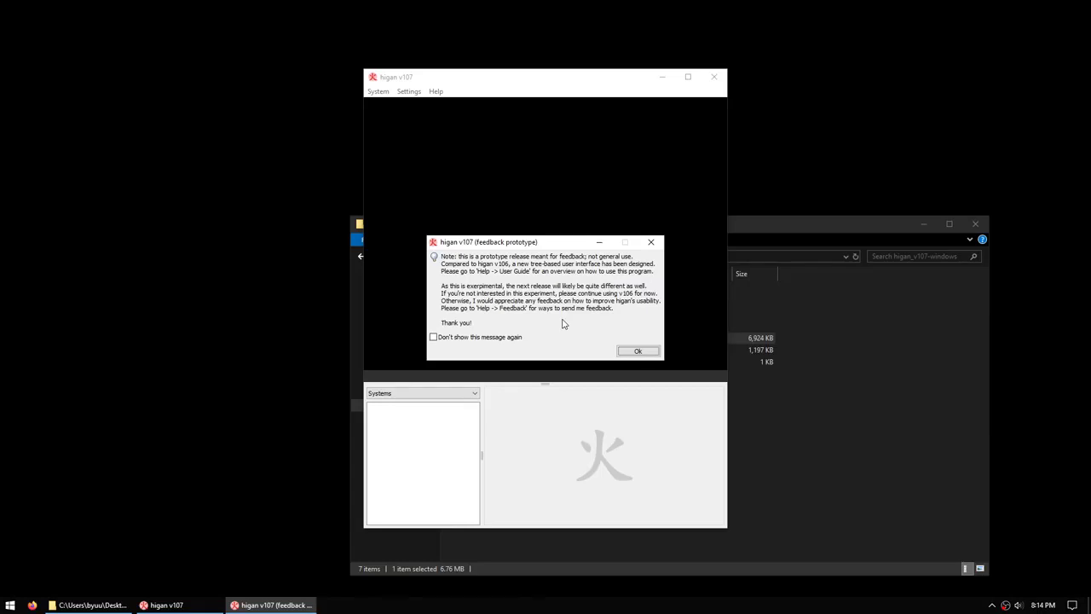
click(509, 340)
click(638, 352)
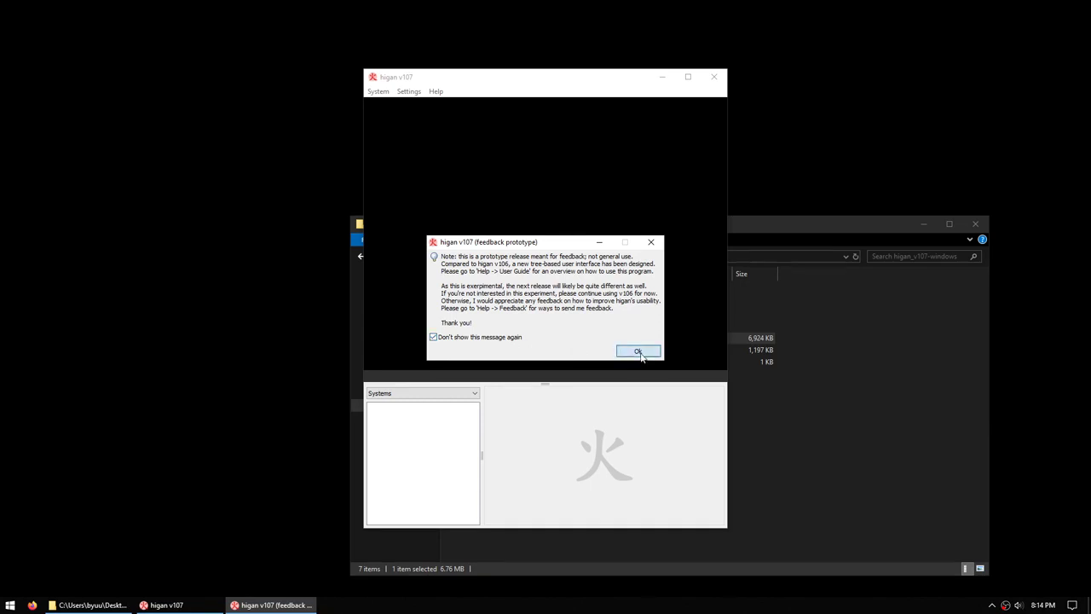
click(924, 224)
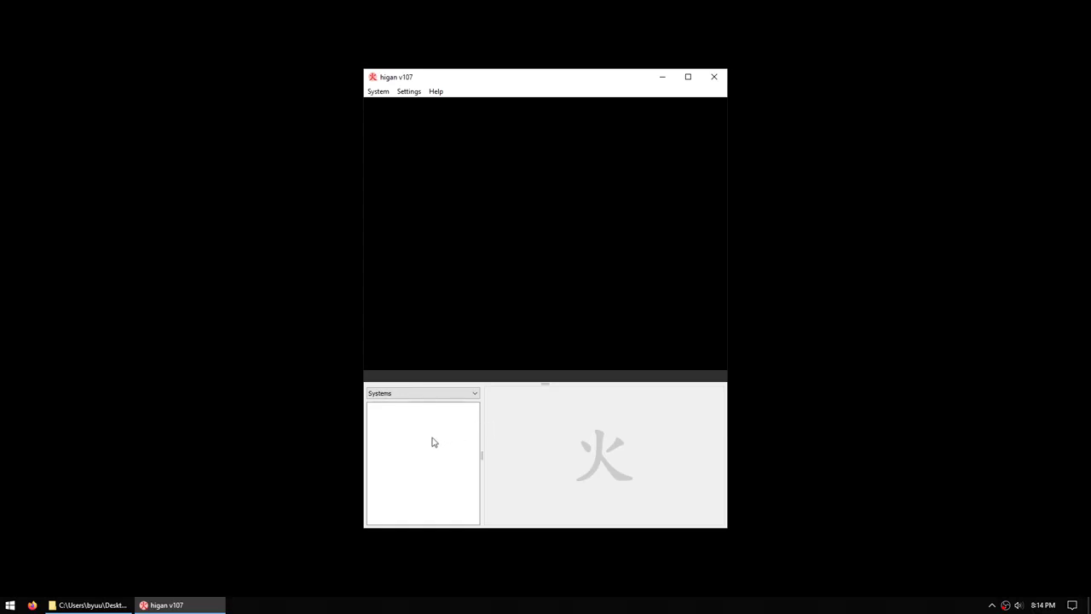
Step: Switch the panel to settings and select the Direct3D 9.0 video driver
click(383, 394)
click(378, 411)
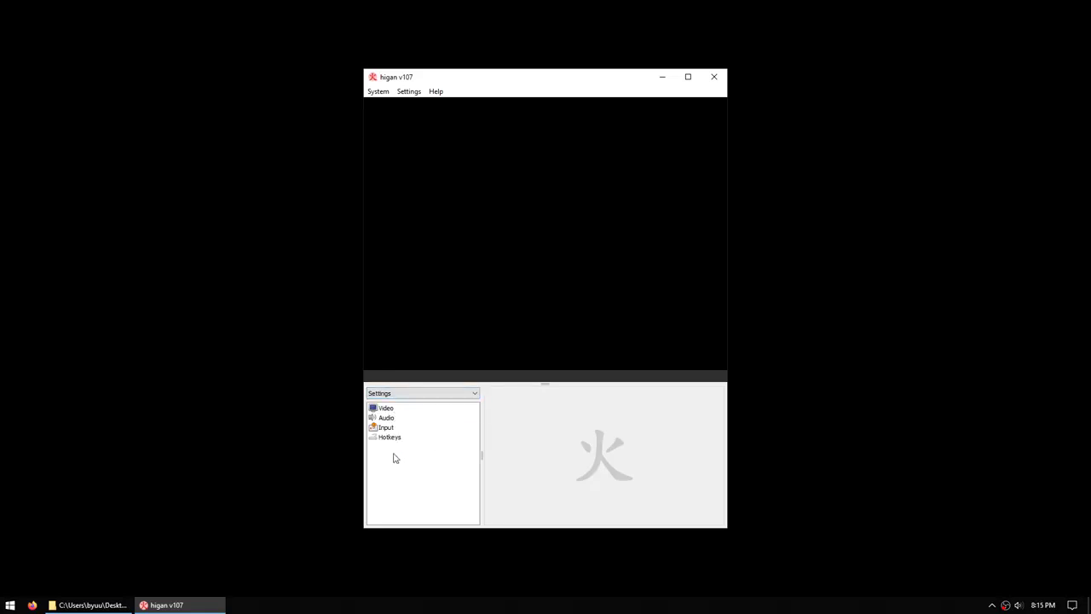
click(396, 410)
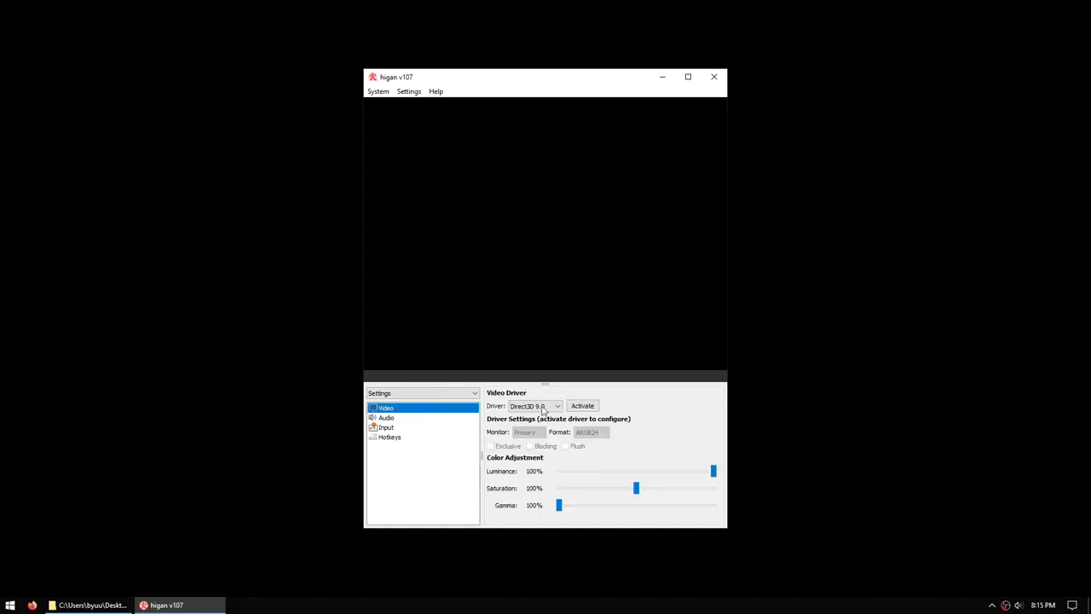
click(580, 406)
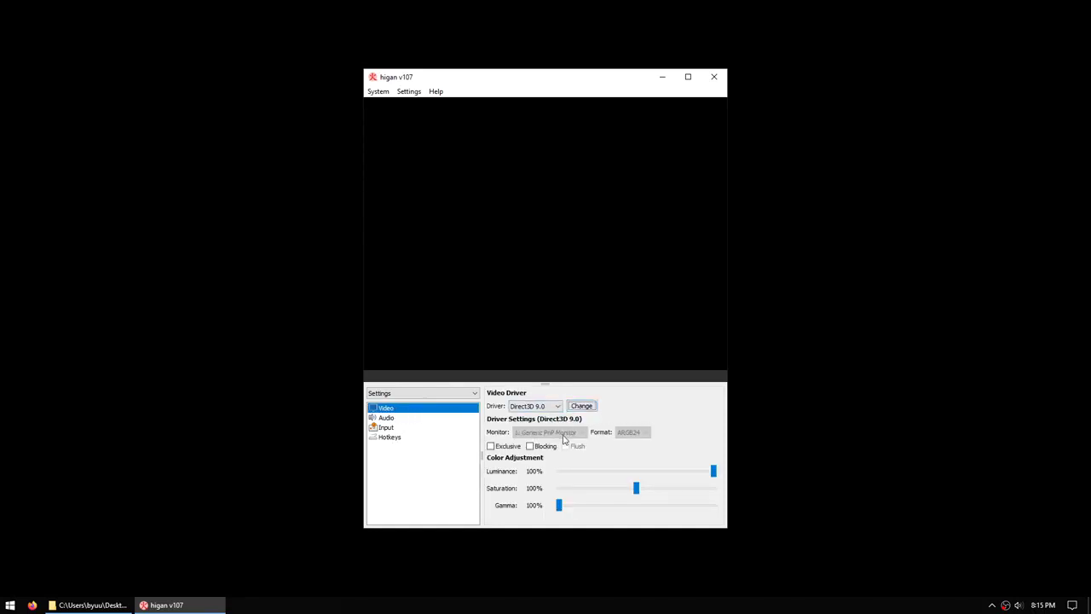
Step: Set the waveOut audio driver with latency 128 and reapply the Windows input driver
click(415, 418)
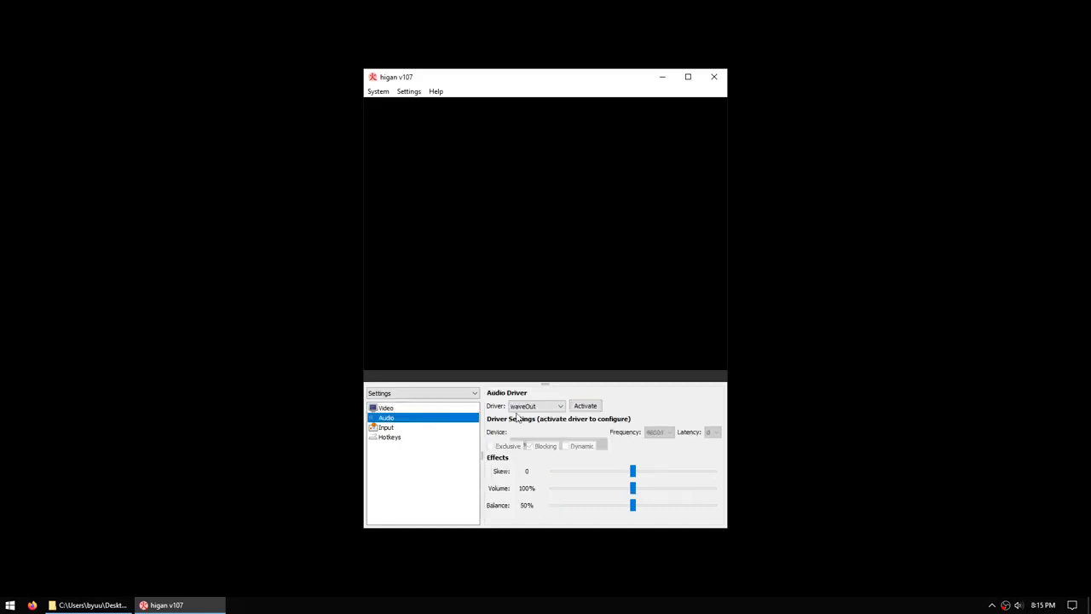
click(586, 407)
click(706, 432)
click(705, 486)
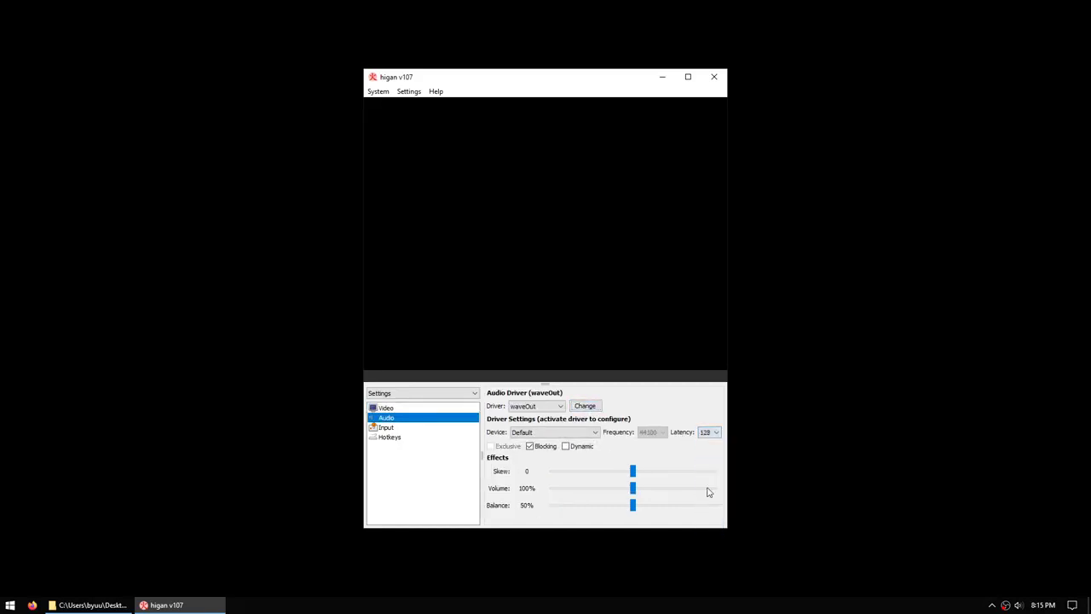
click(415, 428)
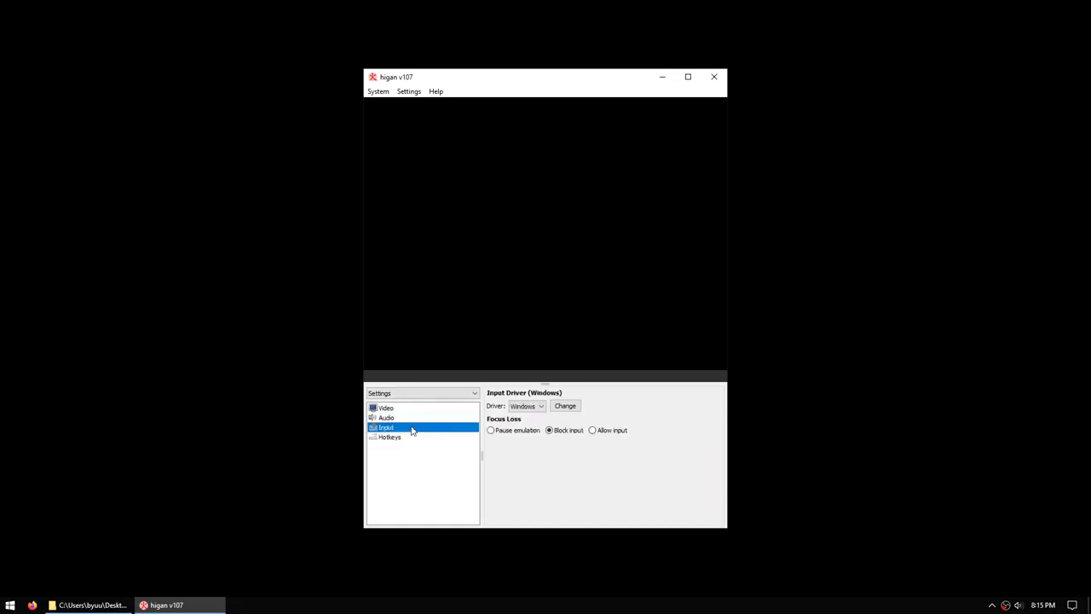
click(565, 406)
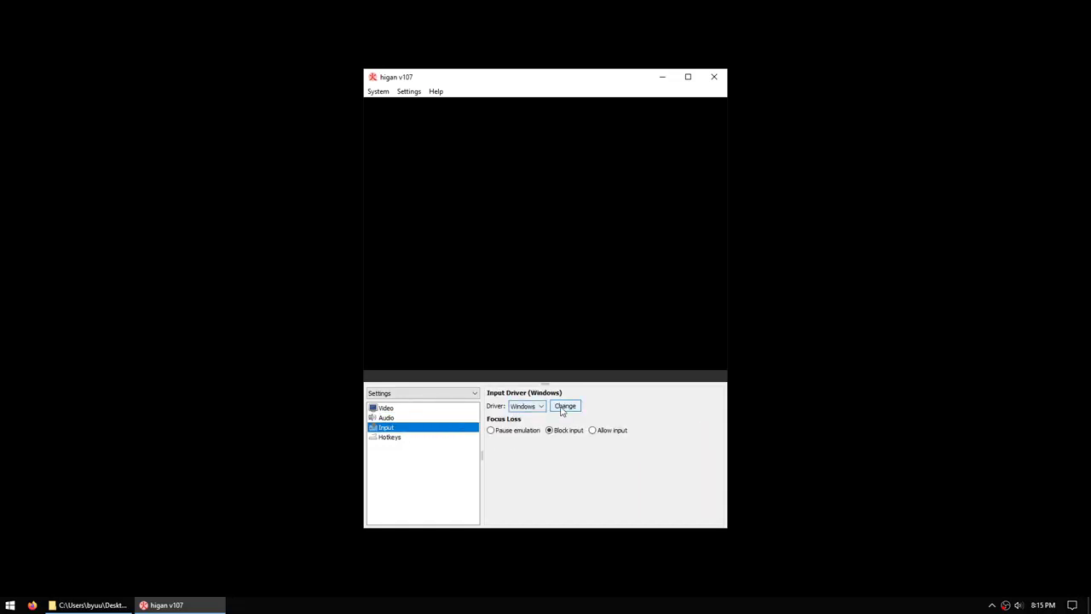
Step: Assign hotkeys: F11 status bar, F12 system panels, Tilde fast forward, F5 save, F7 load, P pause
click(394, 437)
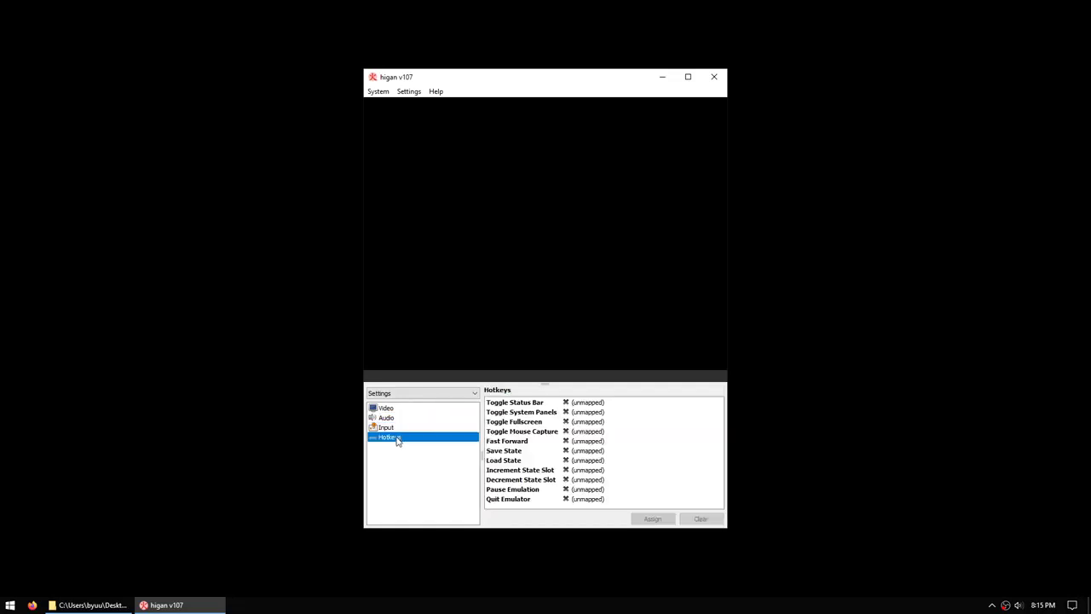
double_click(591, 403)
key(F11)
double_click(590, 413)
key(F12)
double_click(582, 441)
key(grave)
double_click(581, 451)
key(F5)
double_click(580, 460)
key(F7)
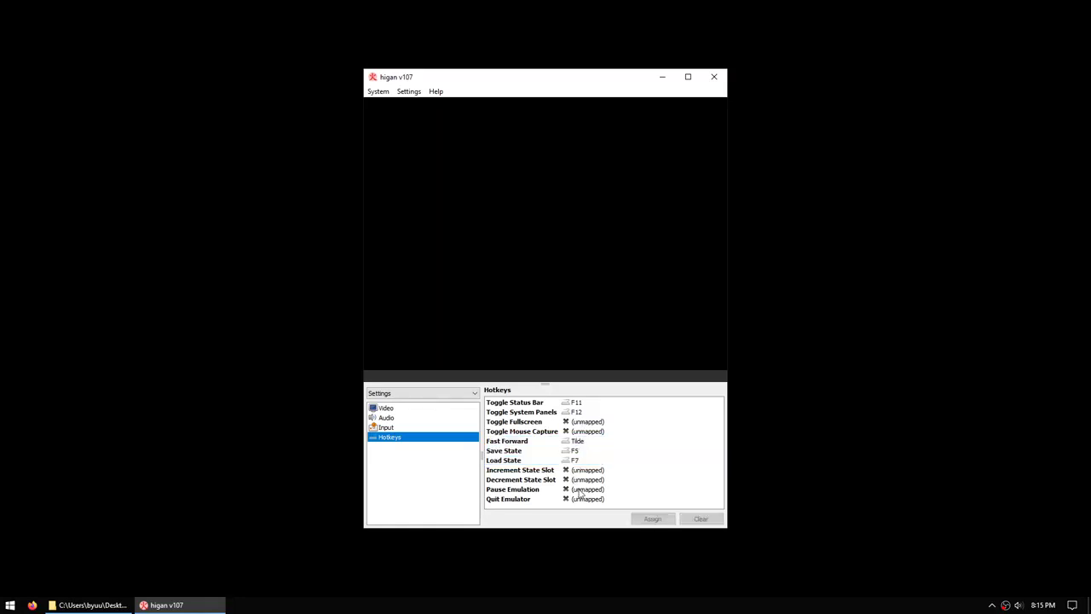
double_click(580, 490)
key(p)
click(407, 429)
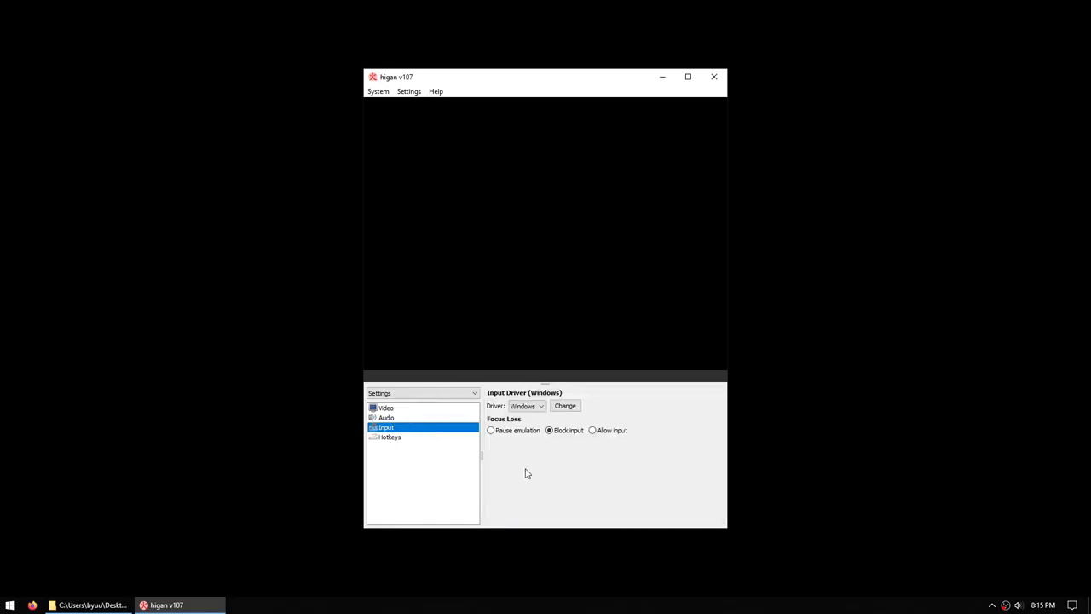
click(417, 394)
Step: Create a Super Famicom system with its default name and preview it
click(389, 404)
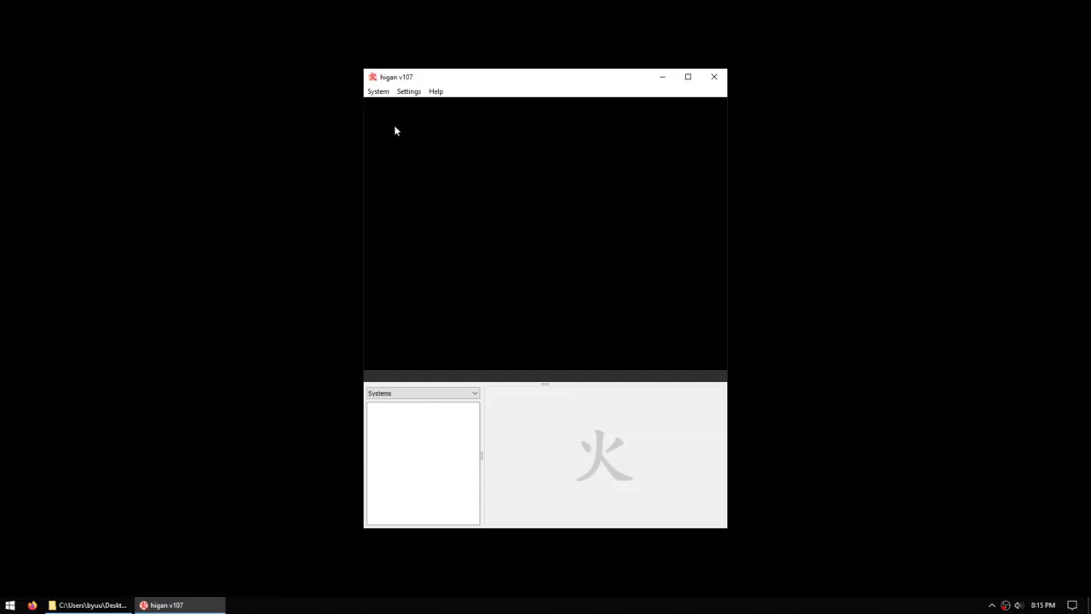
click(380, 95)
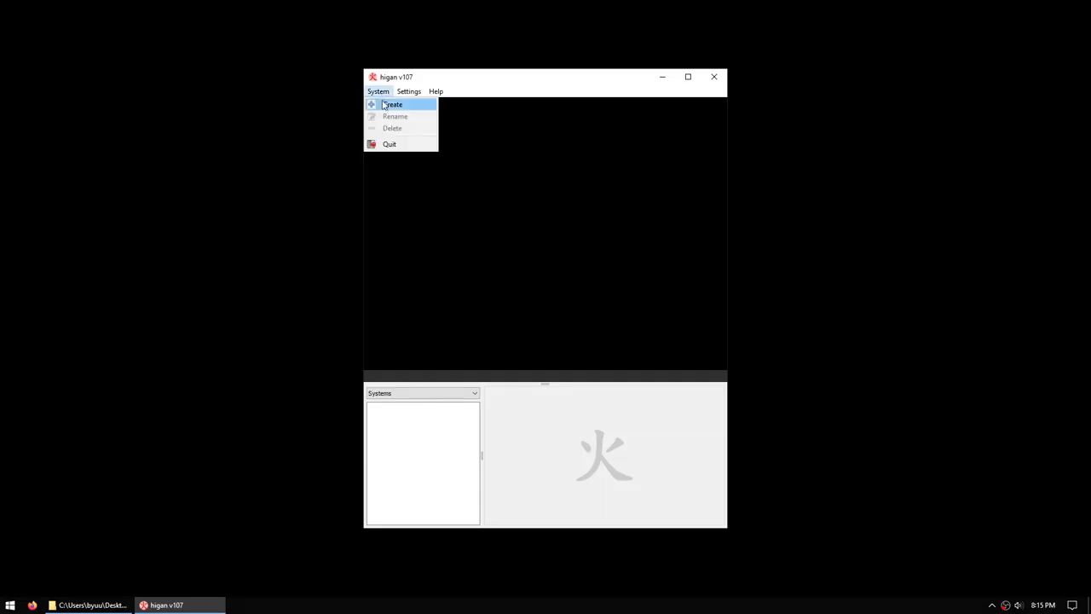
click(390, 103)
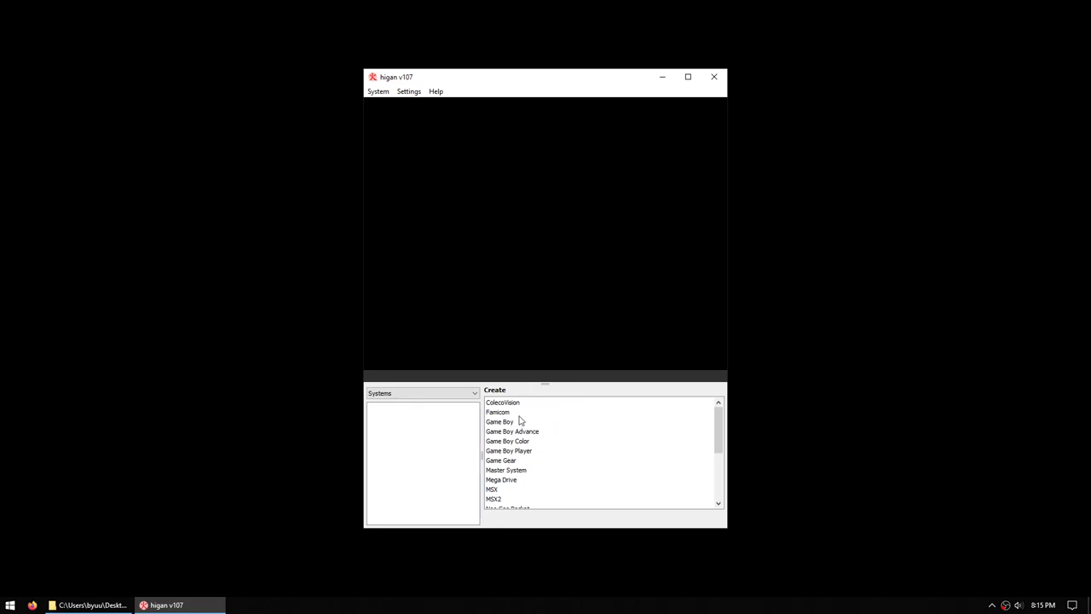
scroll(539, 423, down, 5)
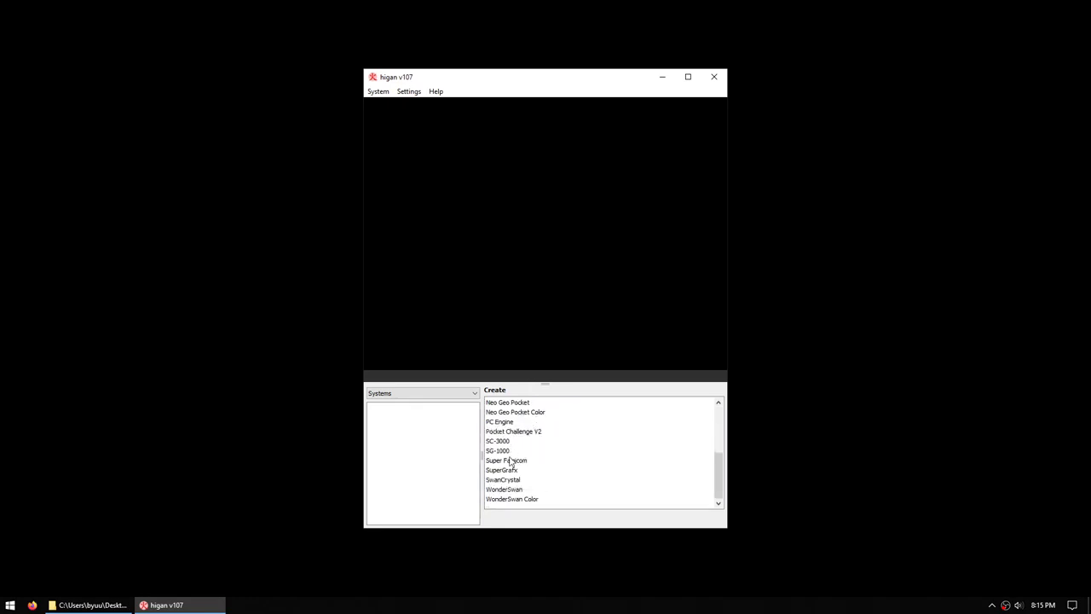
click(518, 461)
click(589, 519)
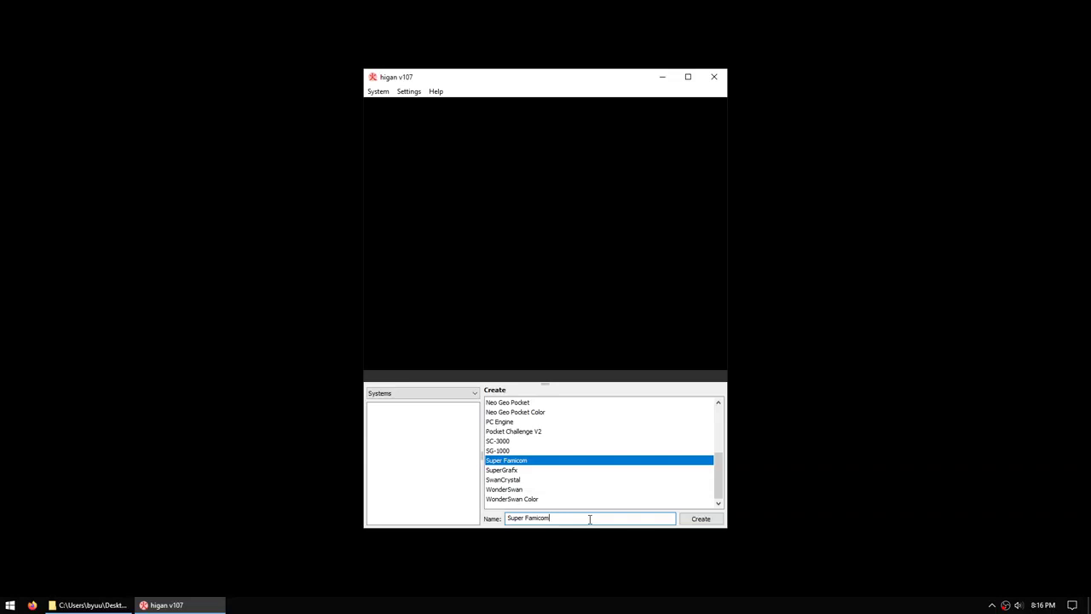
click(701, 519)
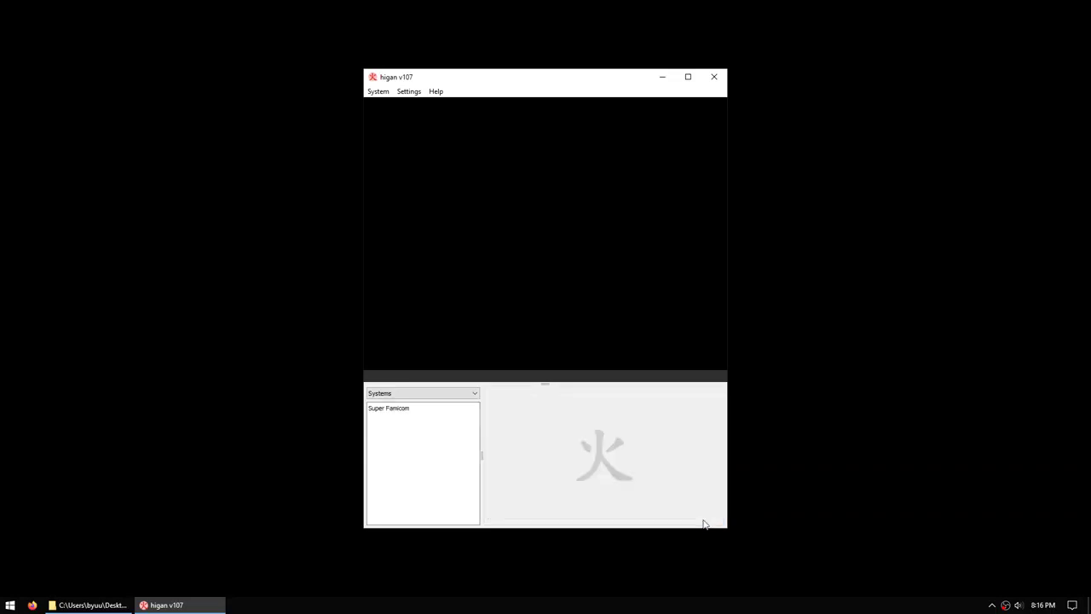
click(413, 414)
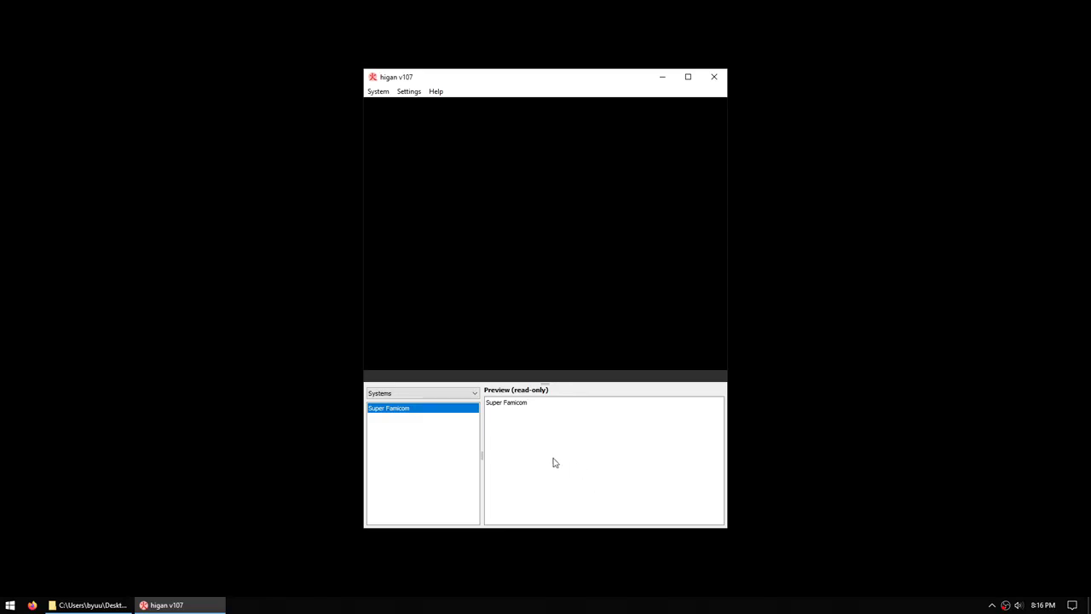
Step: Load the Super Famicom system and create Gamepad #1 on Controller Port 1
double_click(419, 413)
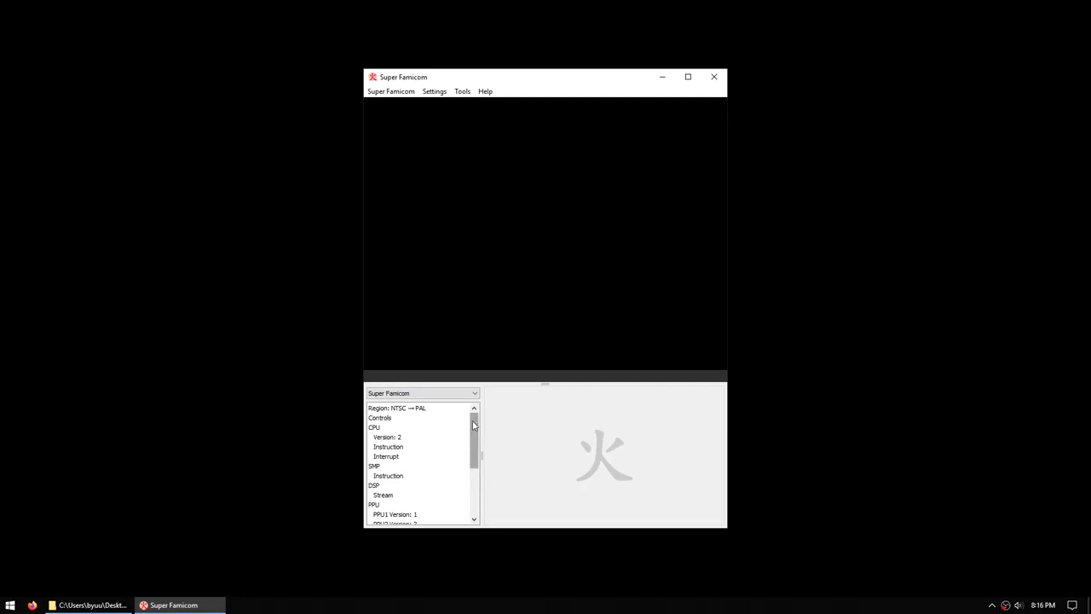
scroll(474, 424, down, 1)
scroll(475, 422, up, 1)
drag(475, 427, 389, 482)
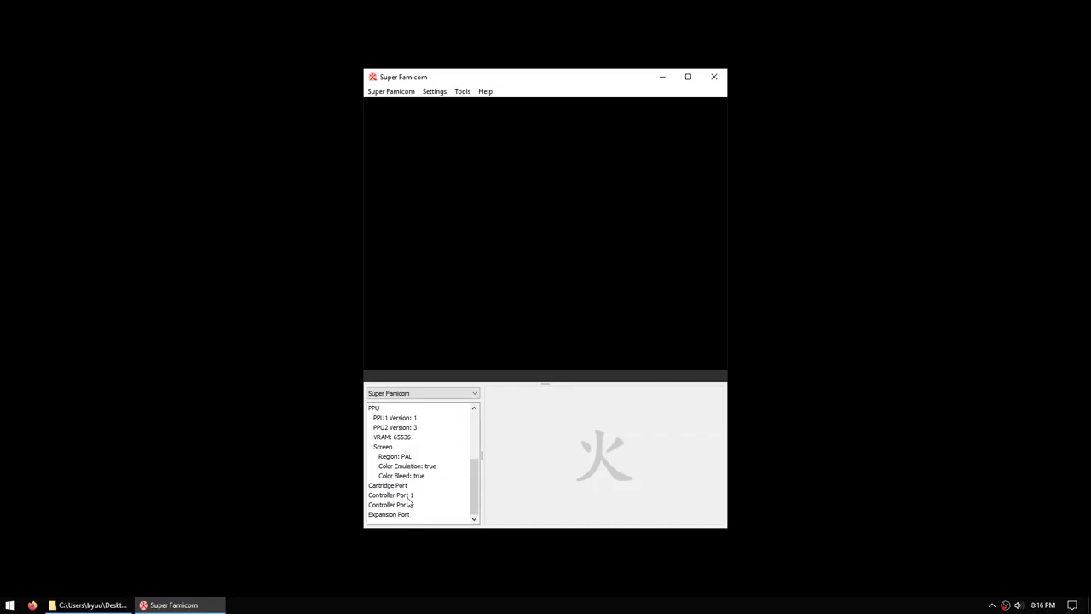
click(413, 496)
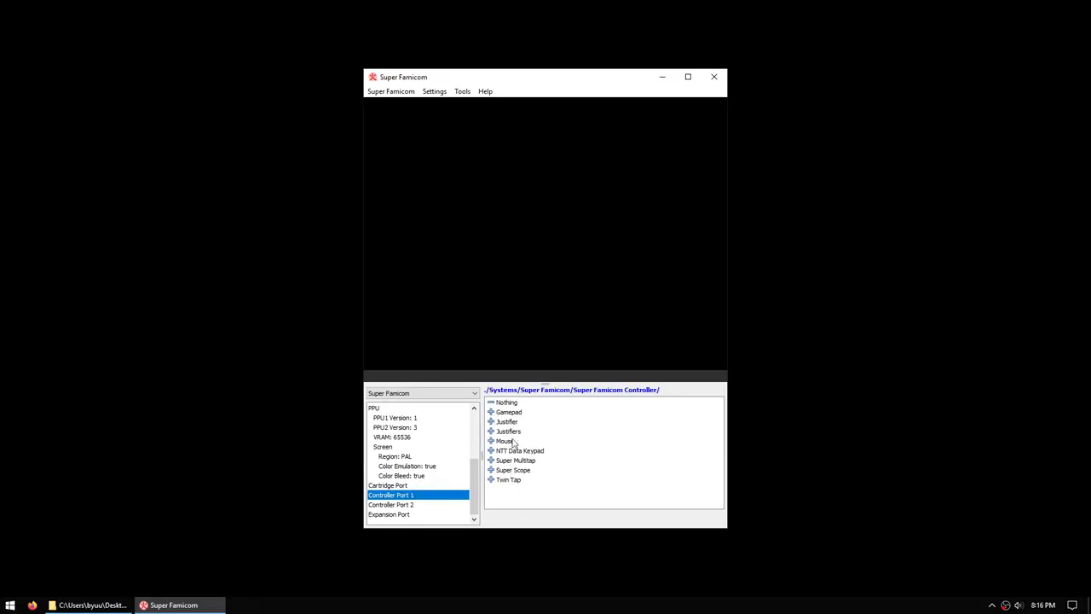
double_click(509, 413)
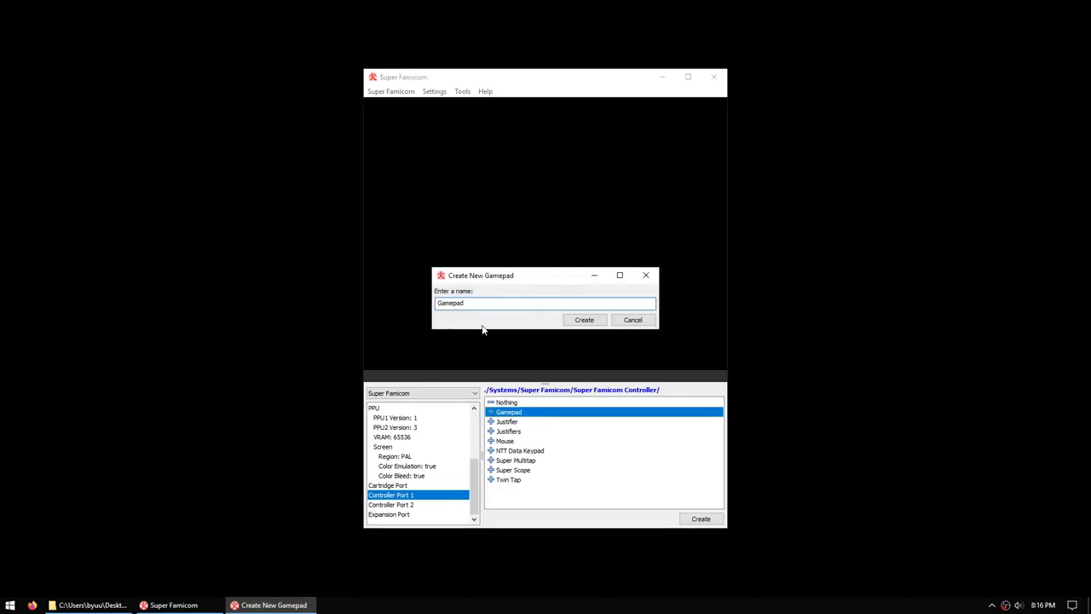
click(584, 320)
scroll(474, 461, down, 4)
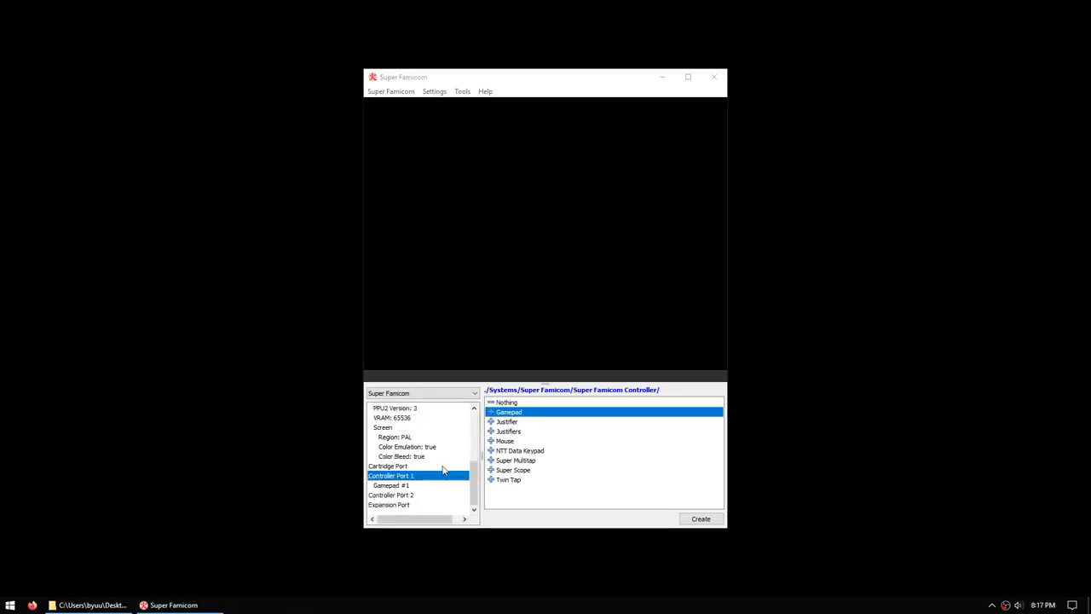
Step: Attach a new gamepad, Gamepad #2, to Controller Port 2
click(415, 496)
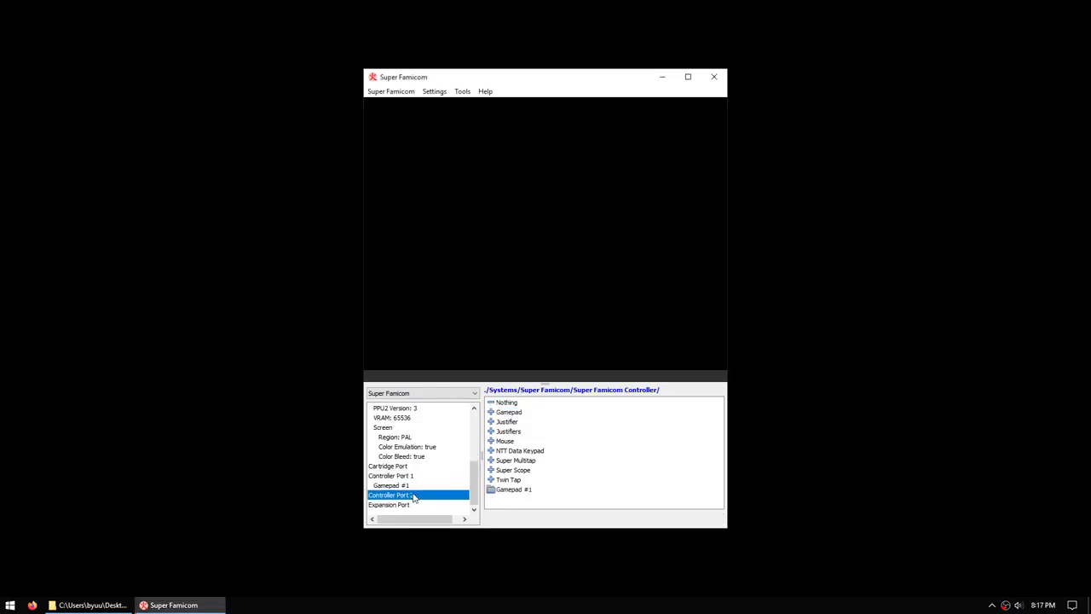
double_click(509, 413)
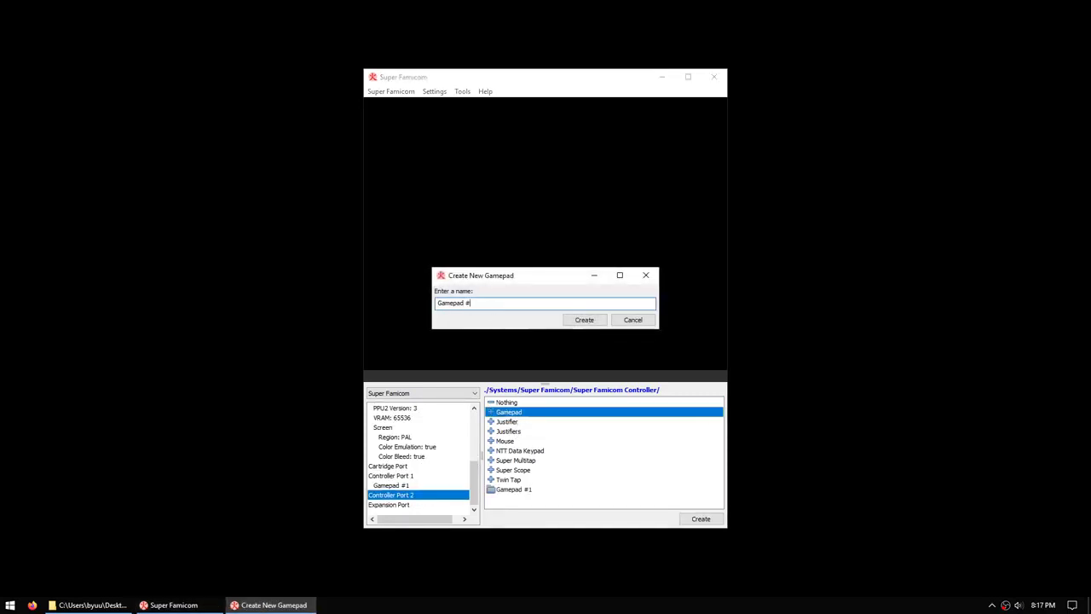
click(582, 320)
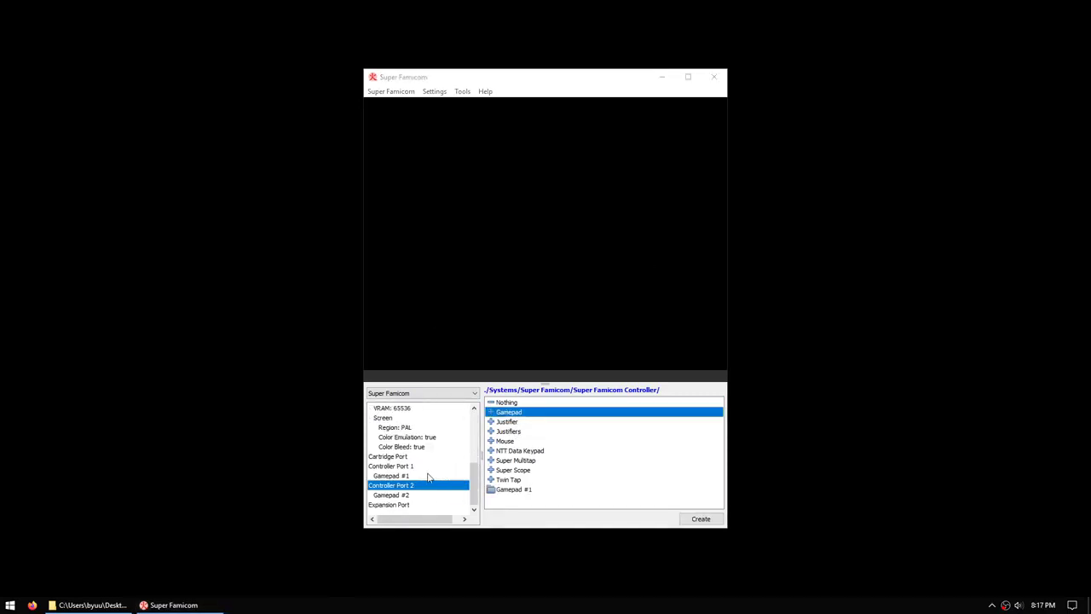
Step: Map Gamepad #1: arrows for D-pad, Z/X/A/S for B/A/Y/X, D/C for L/R, apostrophe Select, Enter Start
click(419, 484)
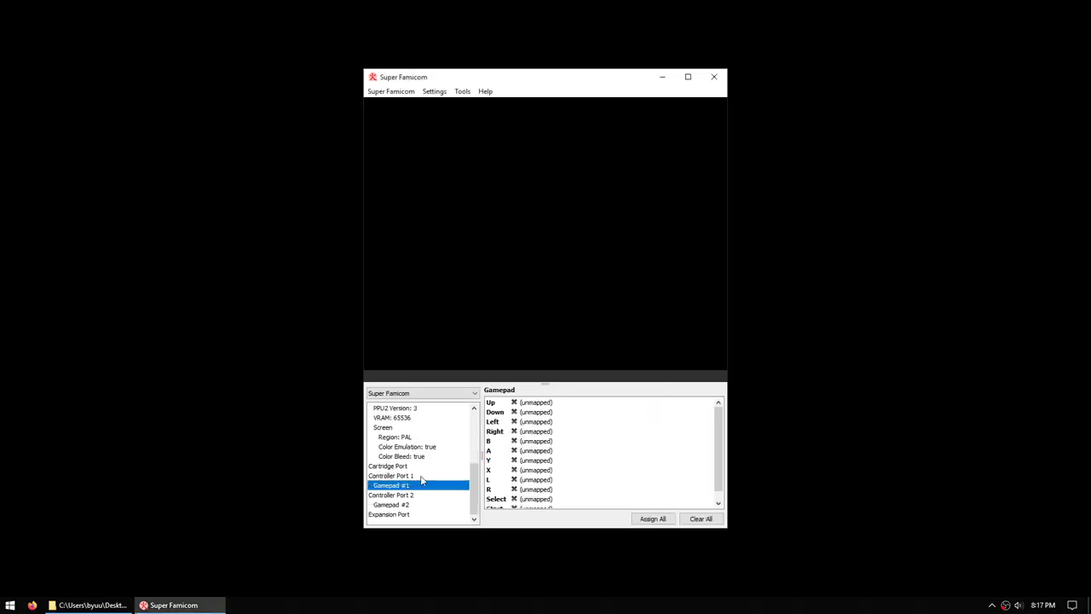
click(650, 518)
key(Up)
key(Down)
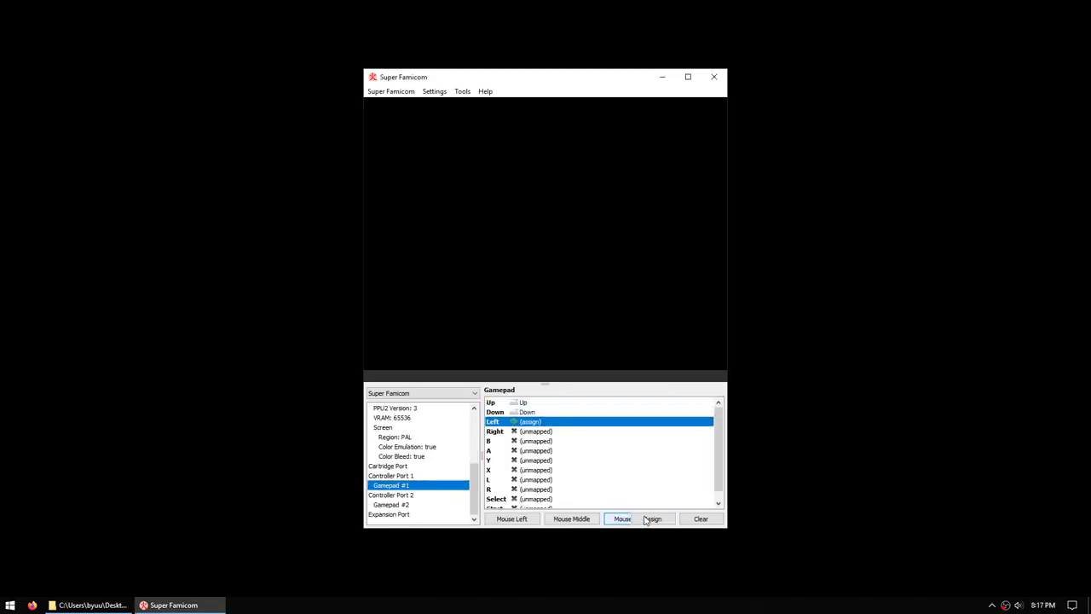
key(Left)
key(Right)
key(z)
key(x)
key(a)
key(s)
key(d)
key(c)
key(apostrophe)
key(Return)
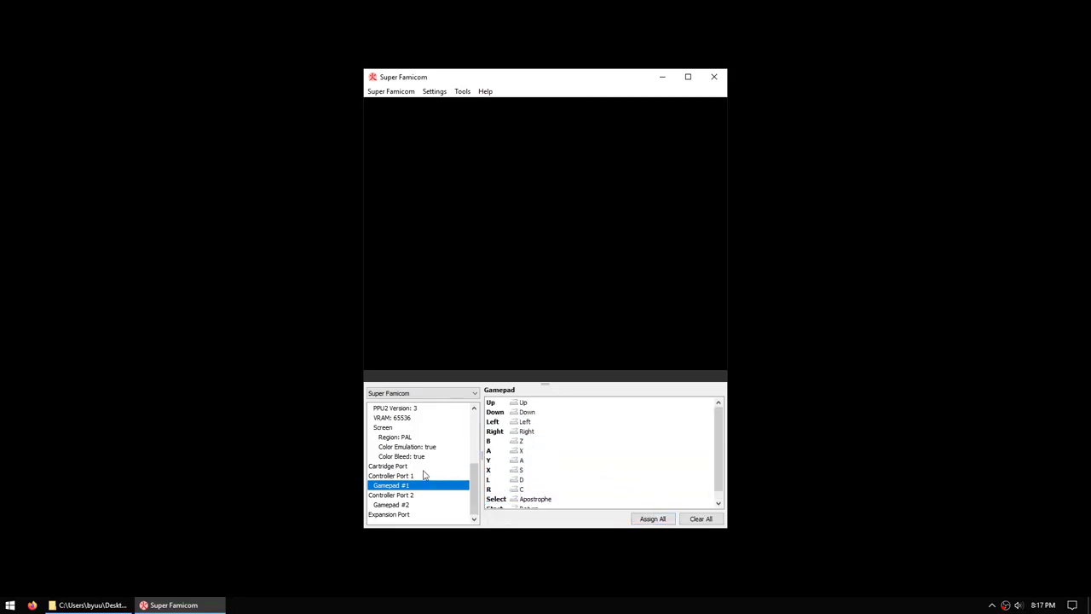
Step: Connect the Zelda cartridge, disconnect it via Nothing, then reconnect it to the Cartridge Port
click(394, 466)
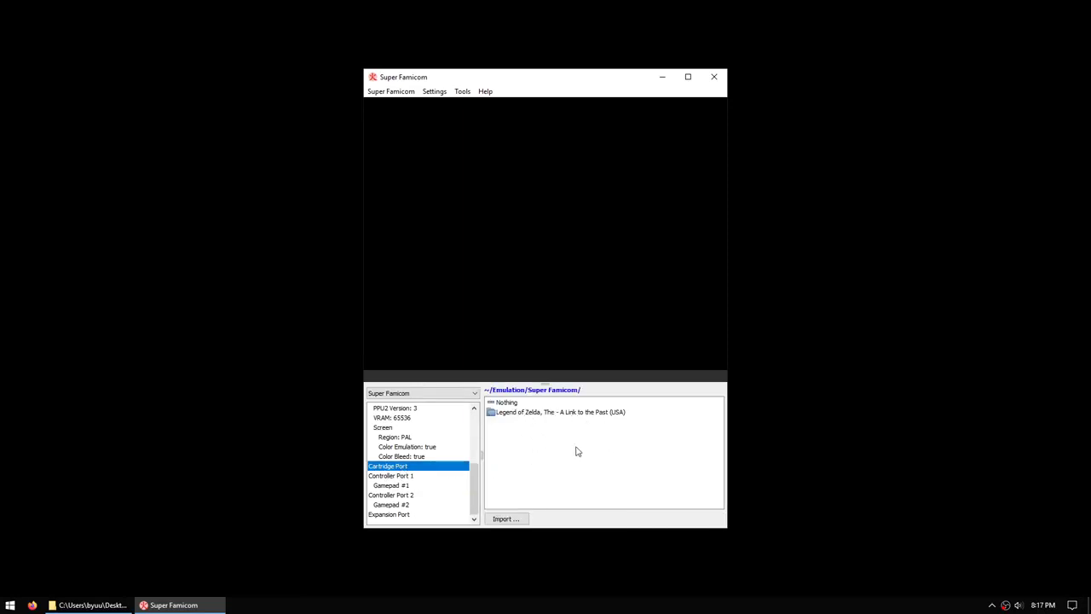
click(562, 414)
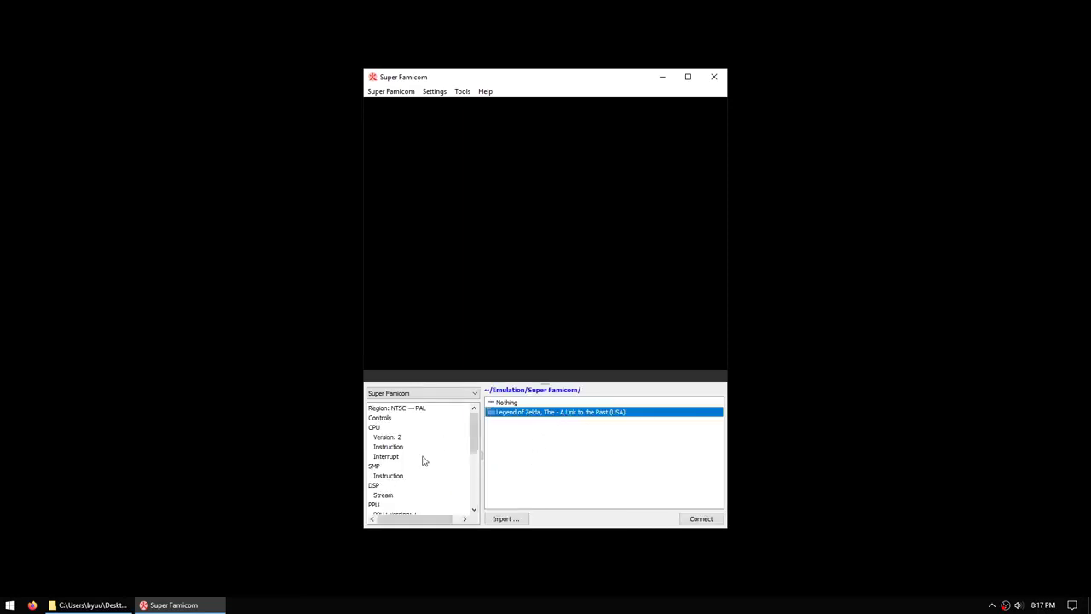
key(Return)
click(419, 457)
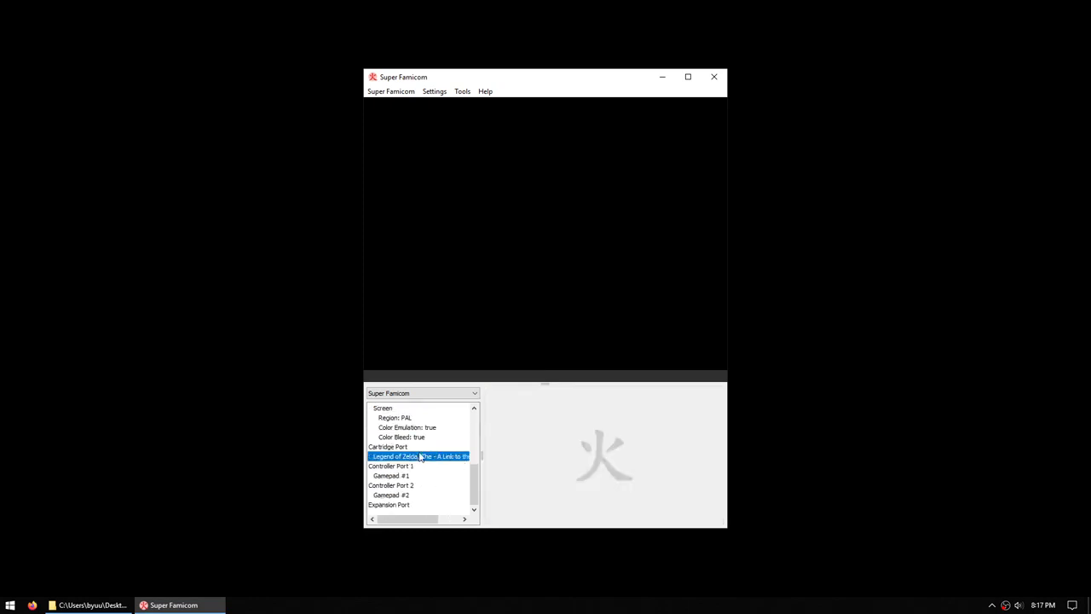
click(421, 448)
click(513, 405)
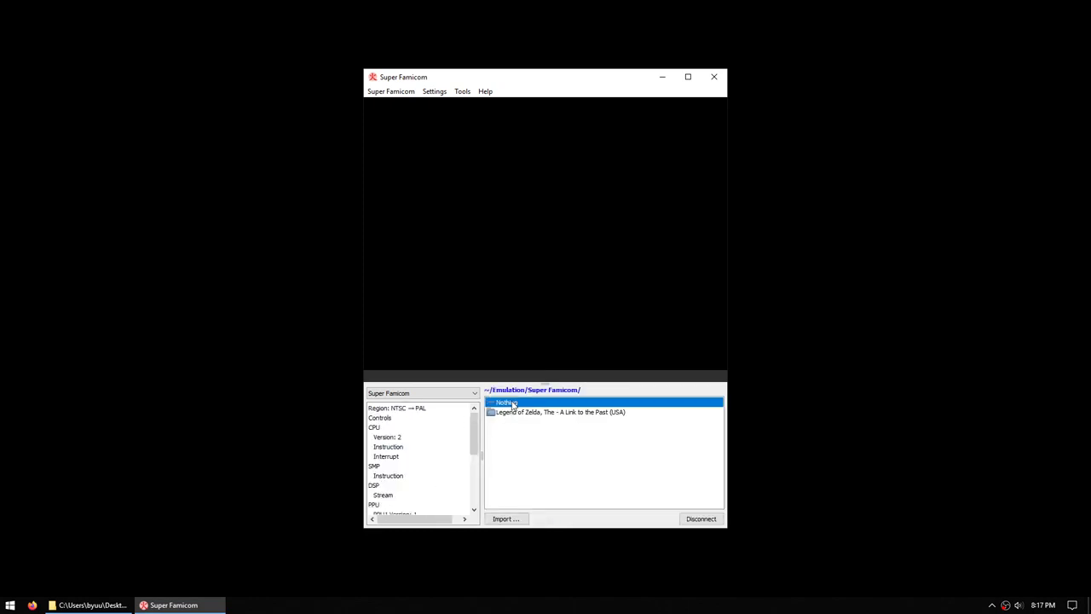
key(Return)
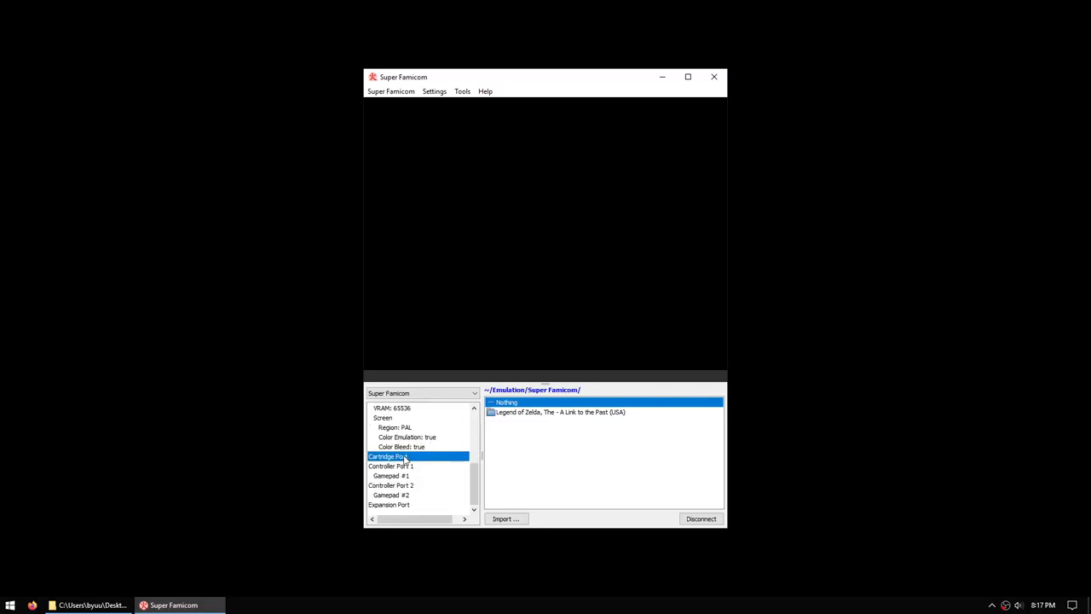
double_click(533, 413)
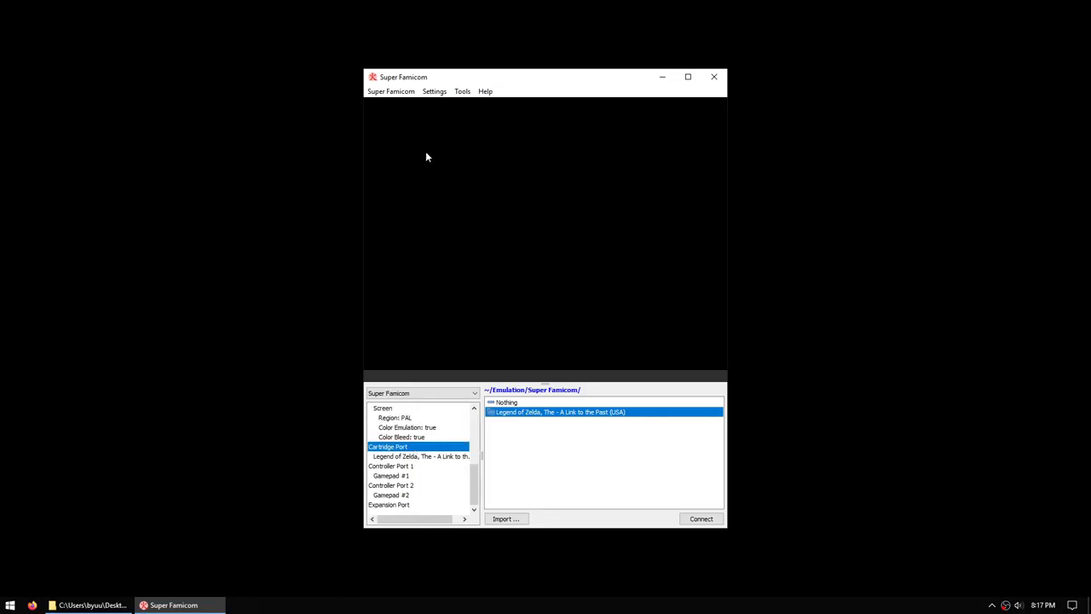
Step: Power on the Super Famicom to boot Zelda and get past its title screen
click(396, 94)
click(397, 107)
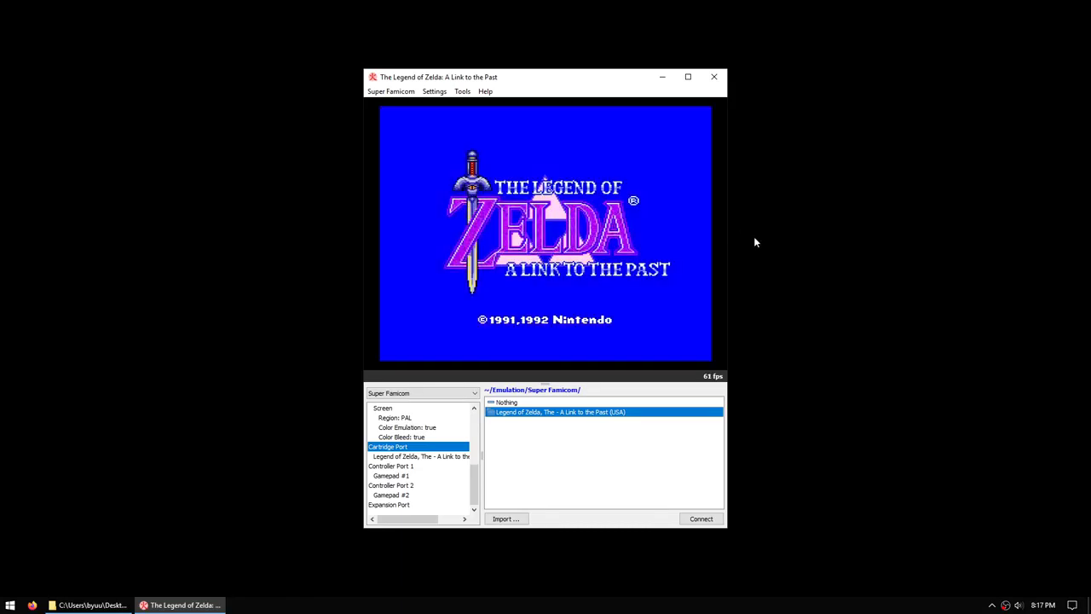
key(Return)
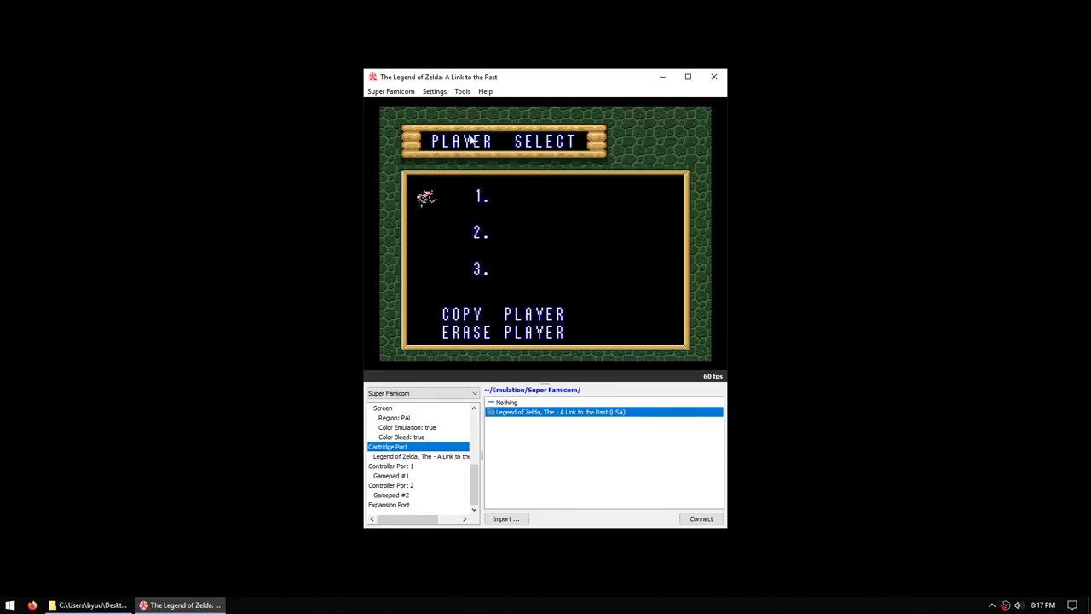
Step: Turn Show System Panels off, then back on
click(434, 91)
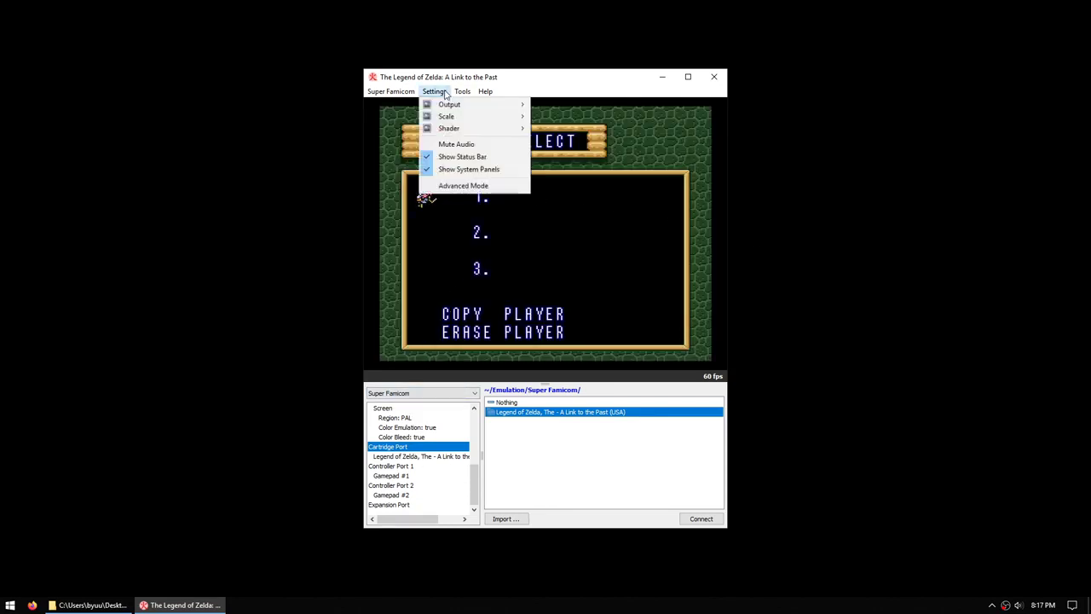
click(471, 169)
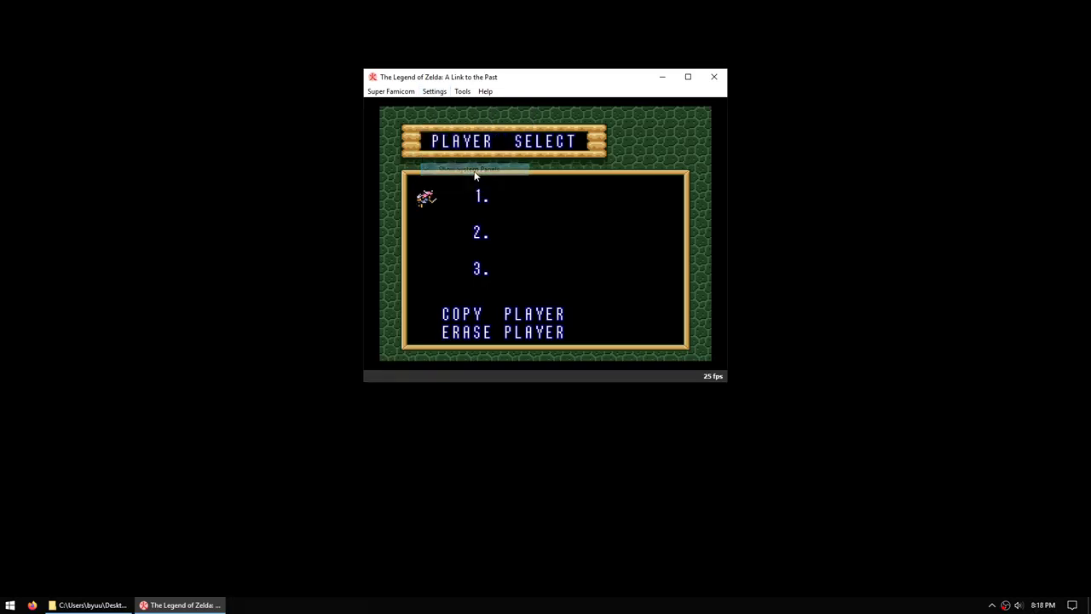
click(437, 92)
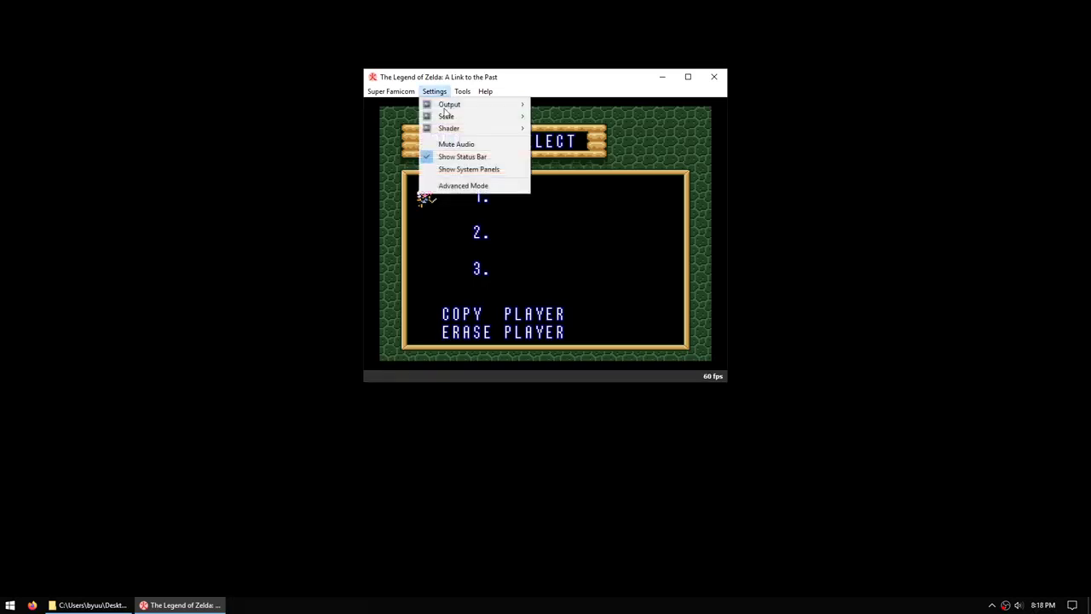
click(469, 168)
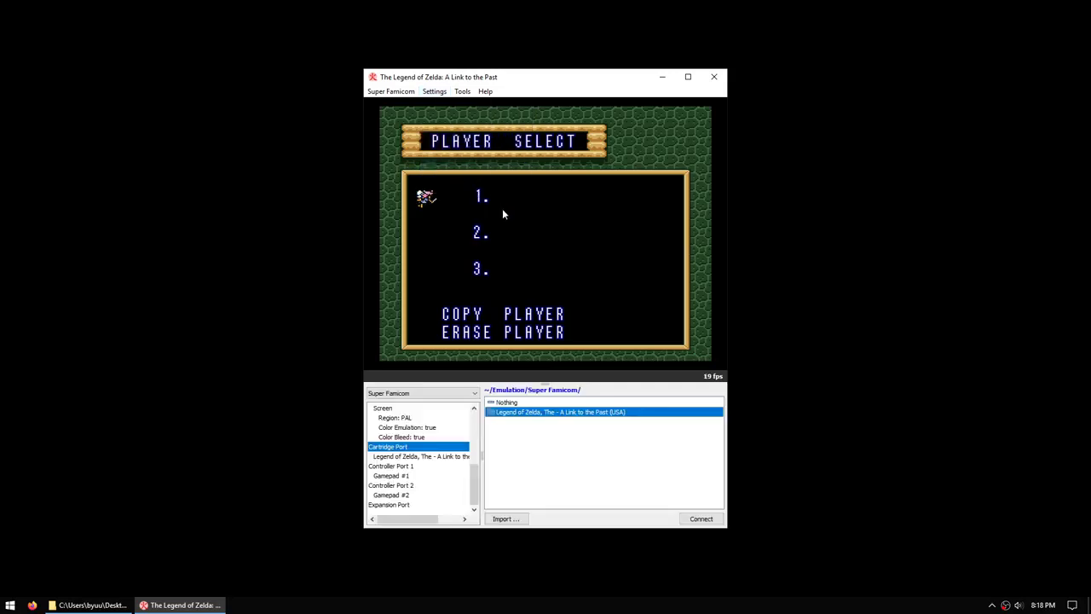
Step: Power off the Super Famicom and unload Zelda, back to the systems list
click(406, 96)
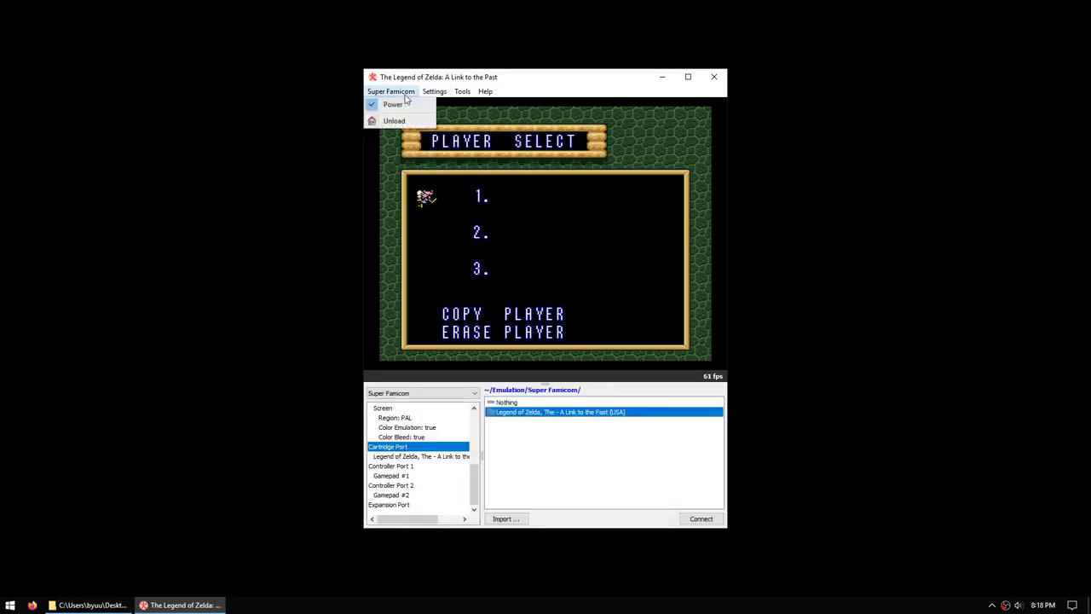
click(404, 106)
click(407, 94)
click(405, 123)
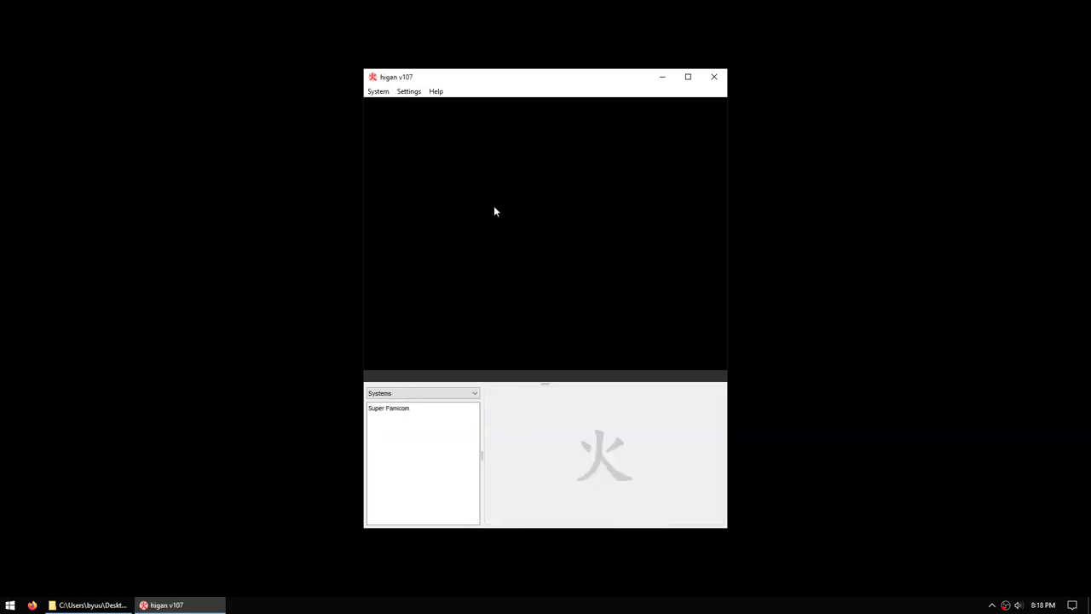
Step: Create a new Mega Drive system and select it in the Systems list
click(380, 92)
click(384, 104)
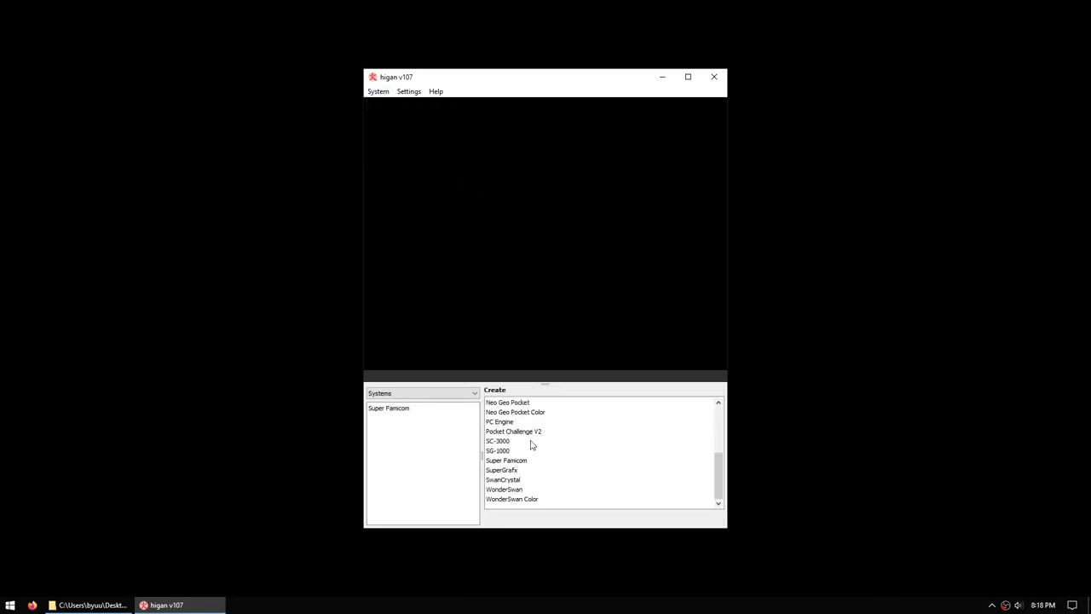
scroll(527, 452, up, 4)
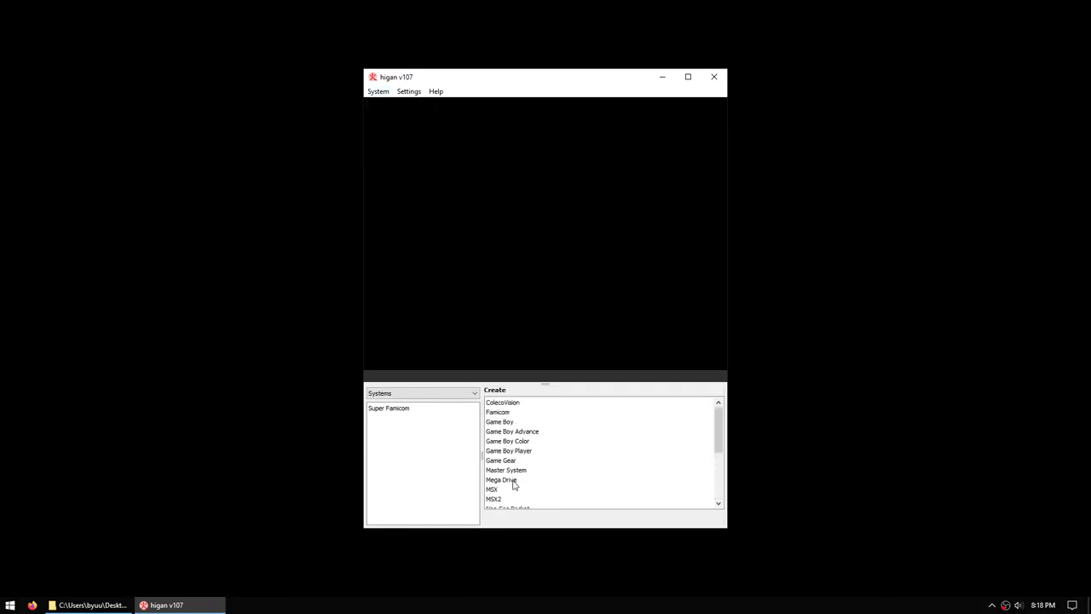
click(514, 482)
double_click(515, 483)
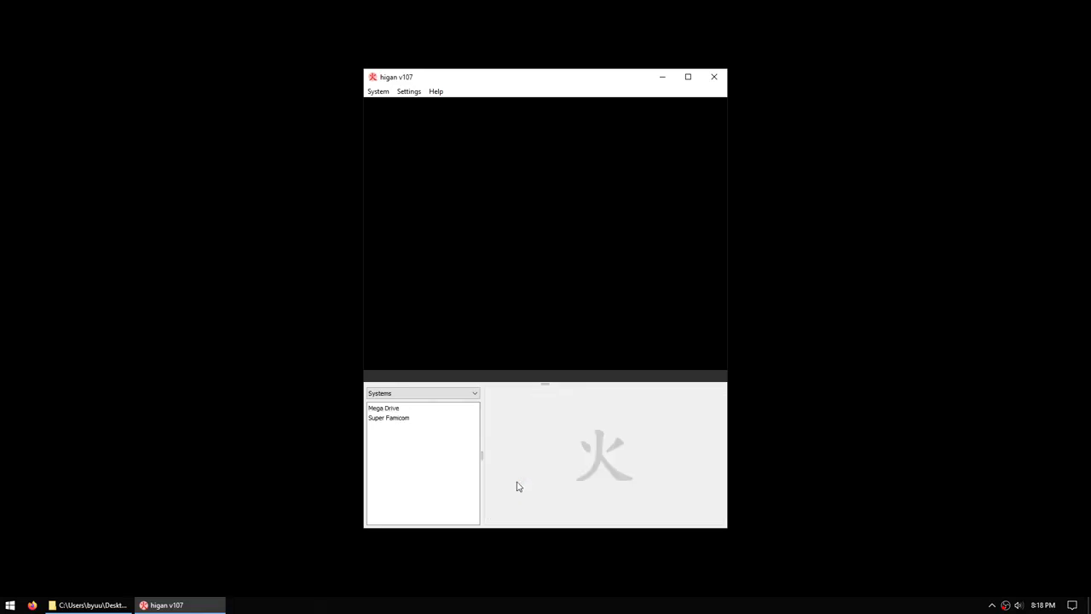
click(398, 409)
Step: Open the Mega Drive and create a pad named Control Pad #1 on Controller Port 1
double_click(401, 409)
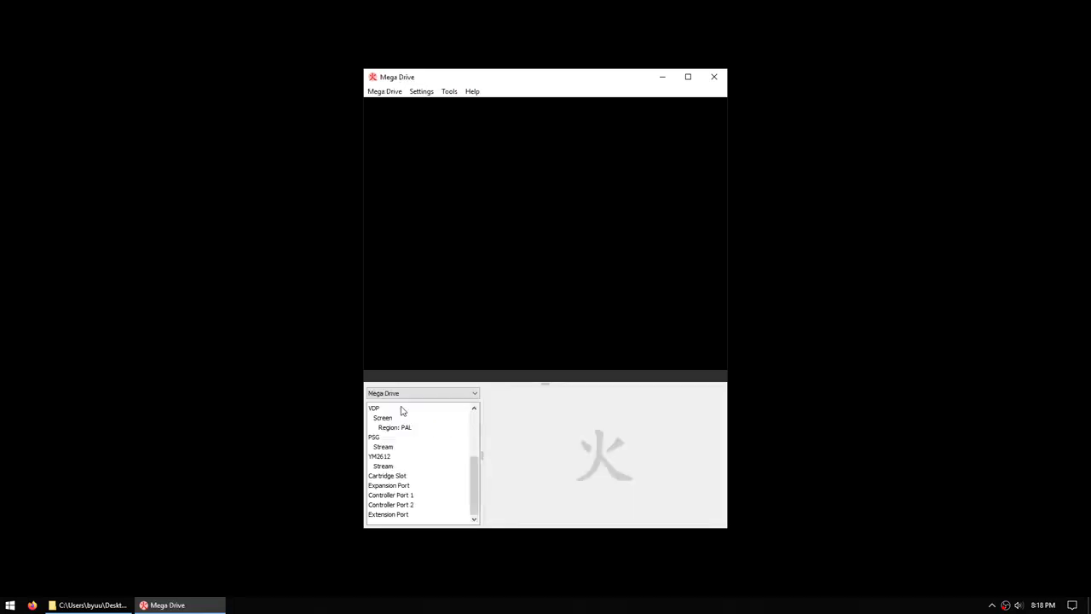
click(416, 496)
double_click(532, 414)
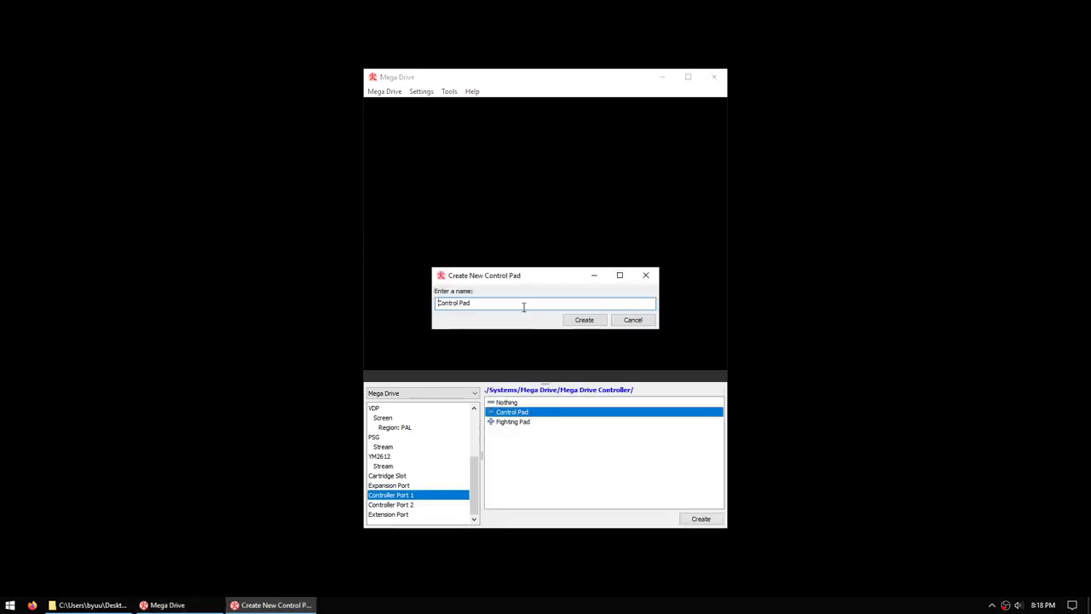
text(#1)
click(584, 320)
Step: Map Control Pad #1 with Assign All: arrow keys for the D-pad, Z/X/C for A/B/C, and Return for Start
click(416, 484)
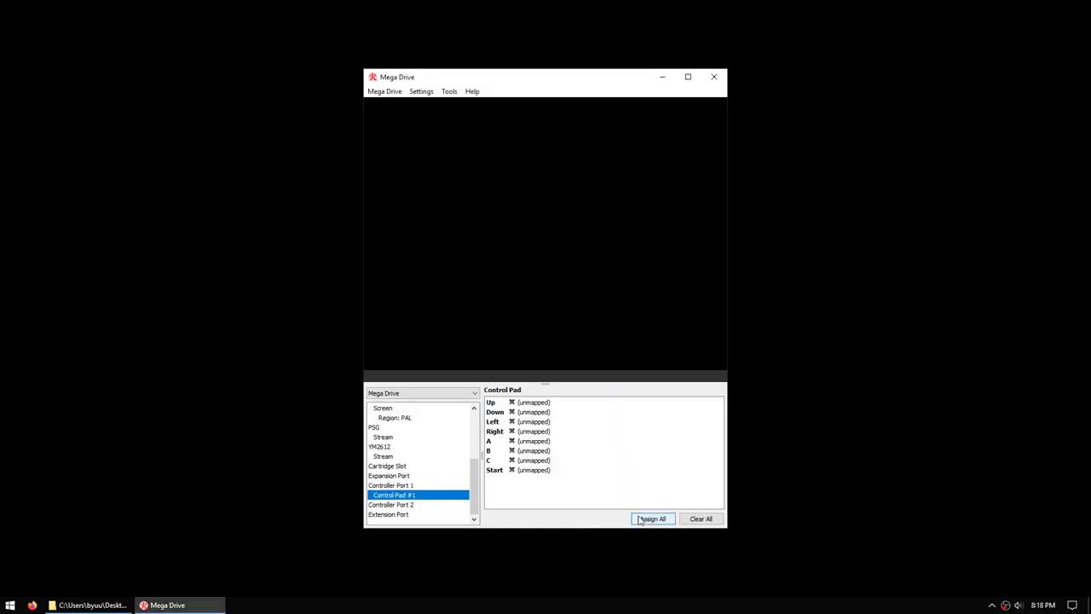
click(650, 519)
key(Up)
key(Down)
key(Left)
key(Right)
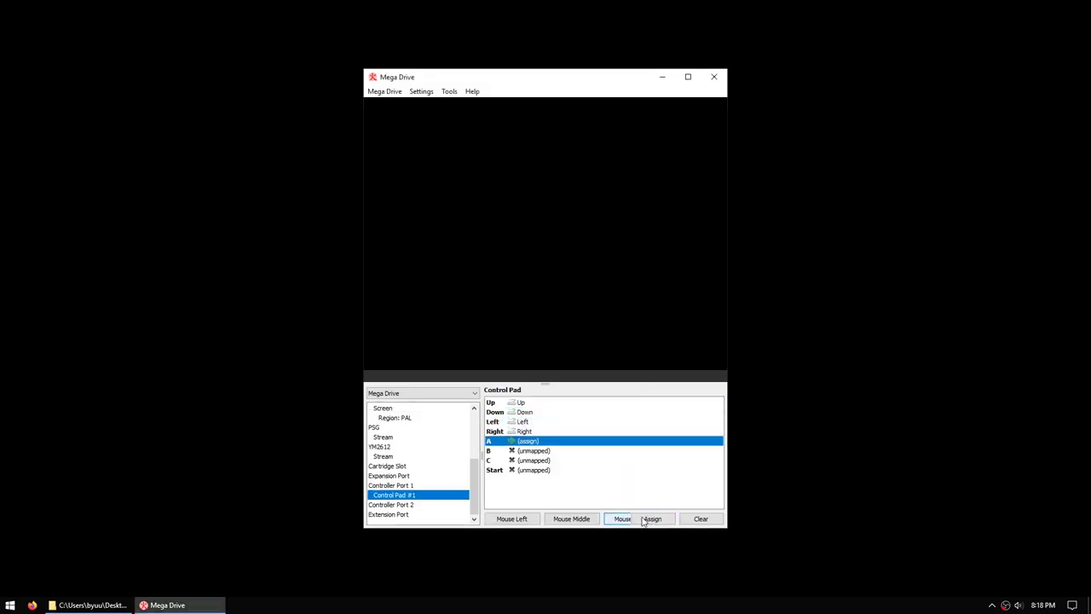
key(z)
key(x)
key(c)
key(Return)
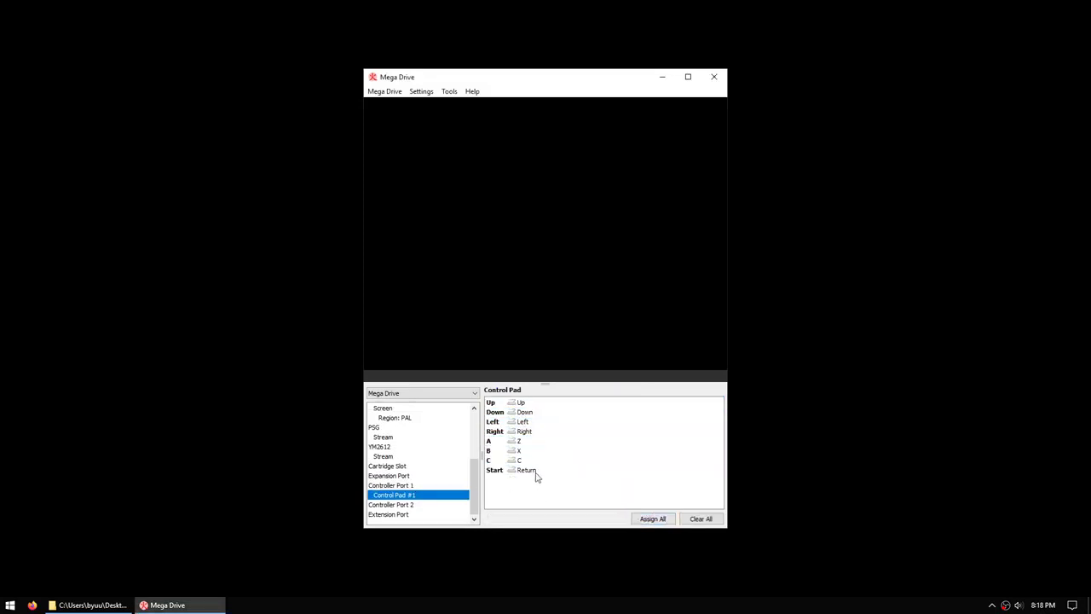
Step: Connect the Mega CD 2 (BIOS) to the Expansion Port
scroll(449, 461, up, 4)
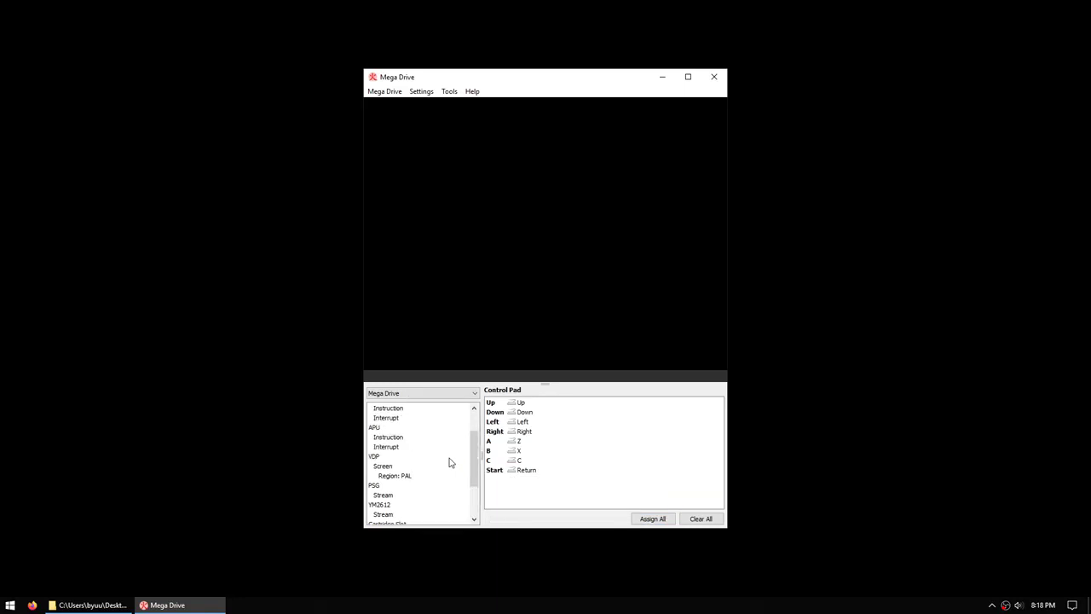
scroll(451, 464, down, 3)
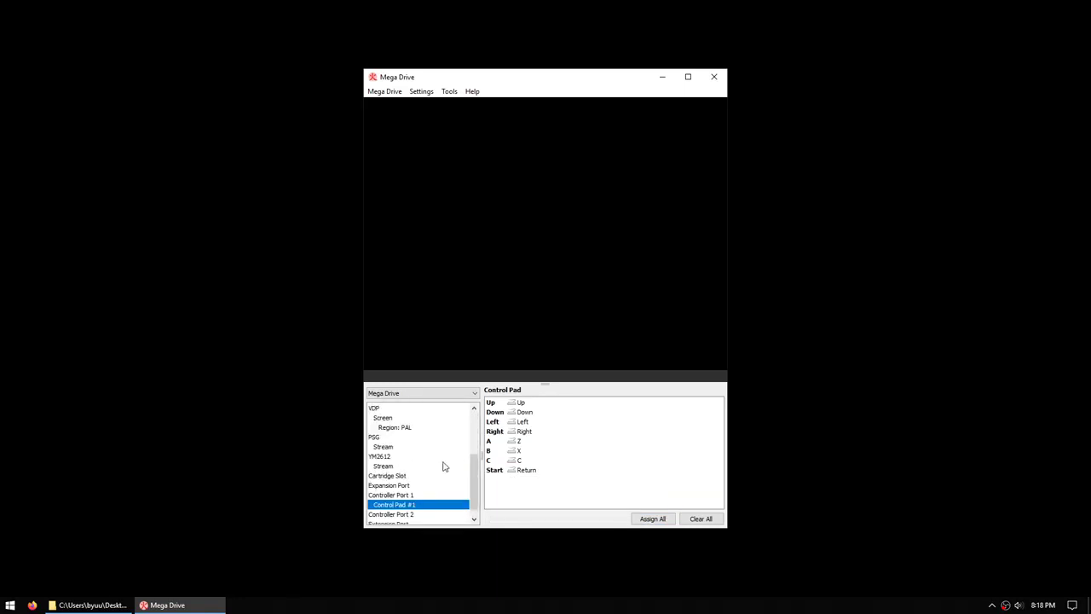
click(410, 485)
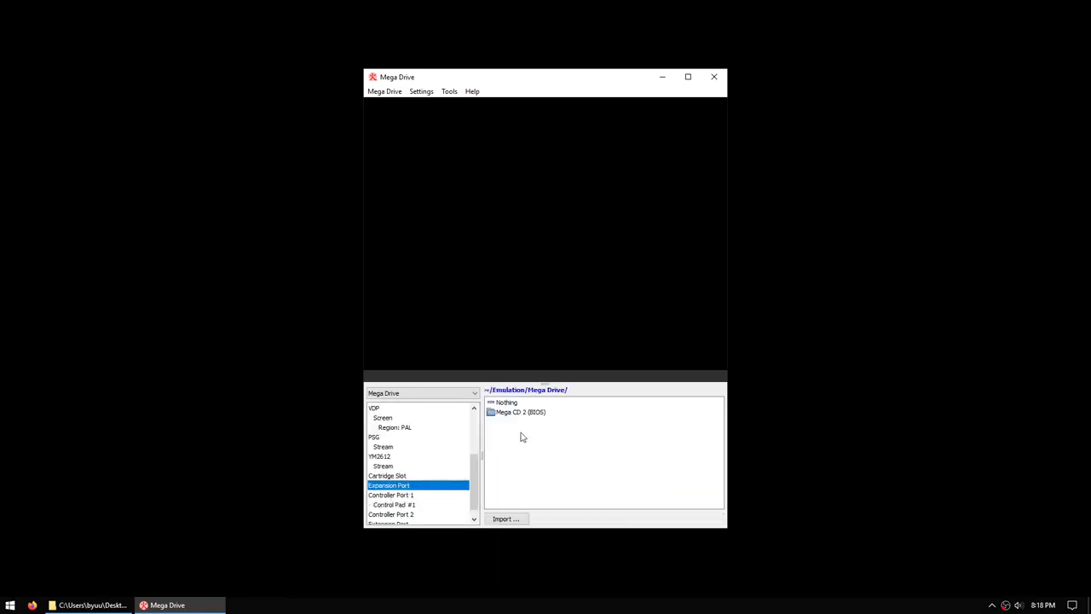
double_click(537, 415)
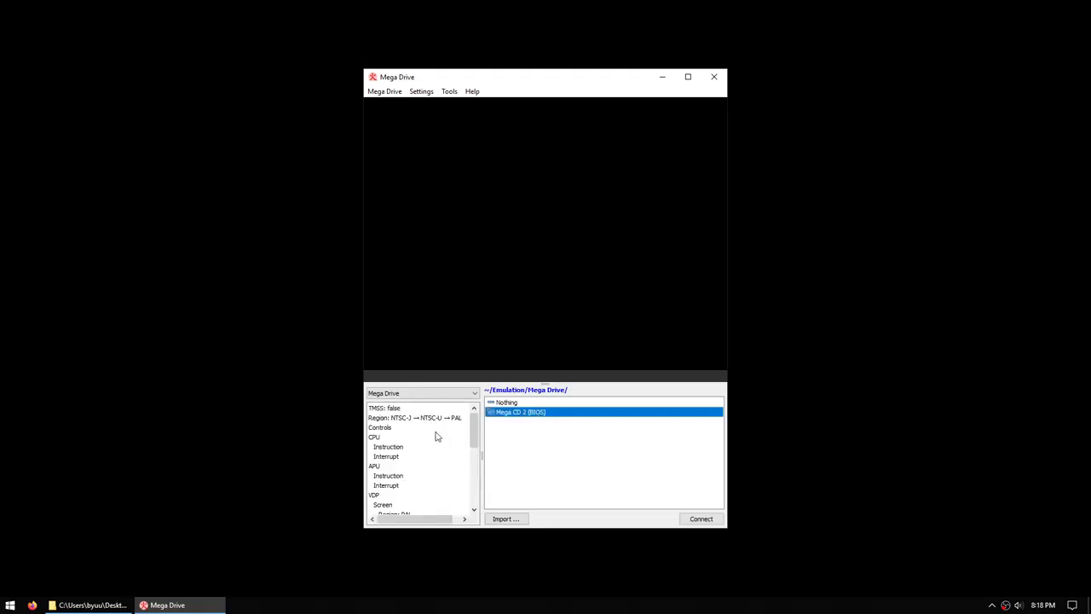
Step: Insert Lunar - The Silver Star (JP) into the Mega CD Disc Tray
scroll(435, 437, down, 5)
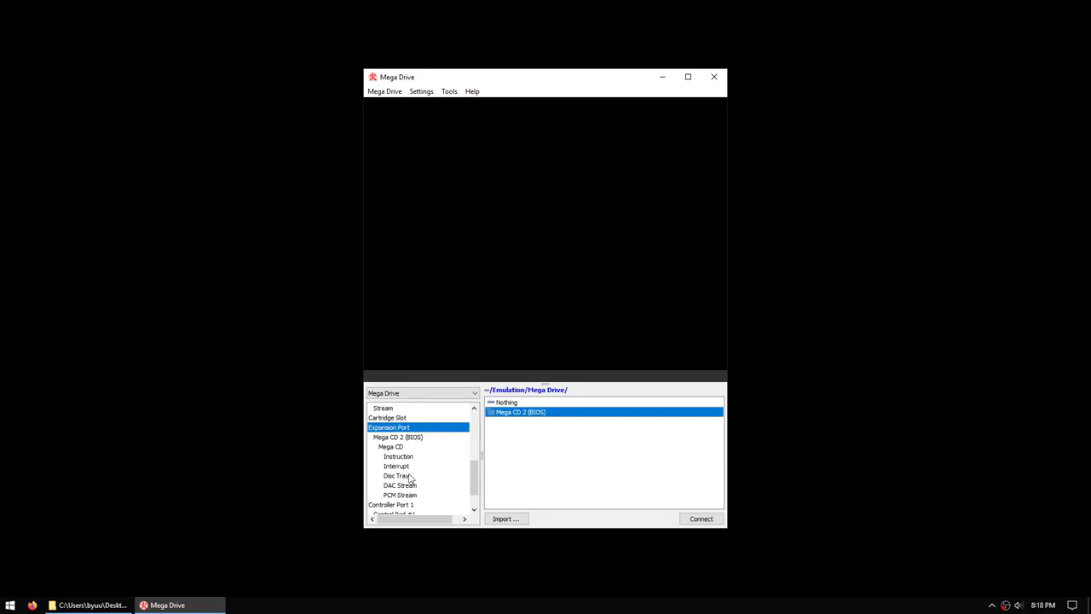
click(409, 475)
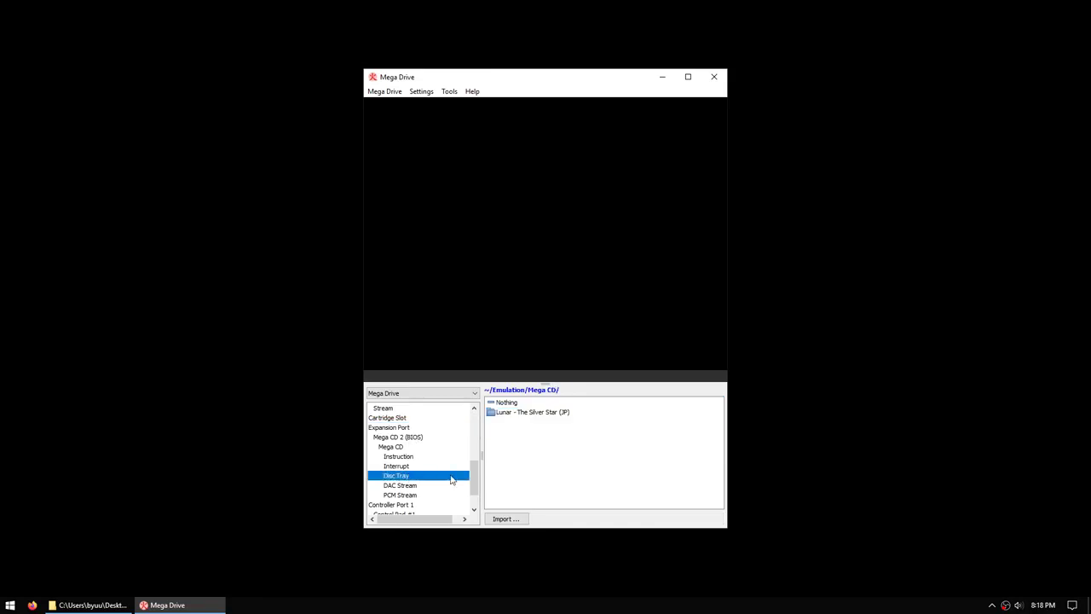
double_click(541, 412)
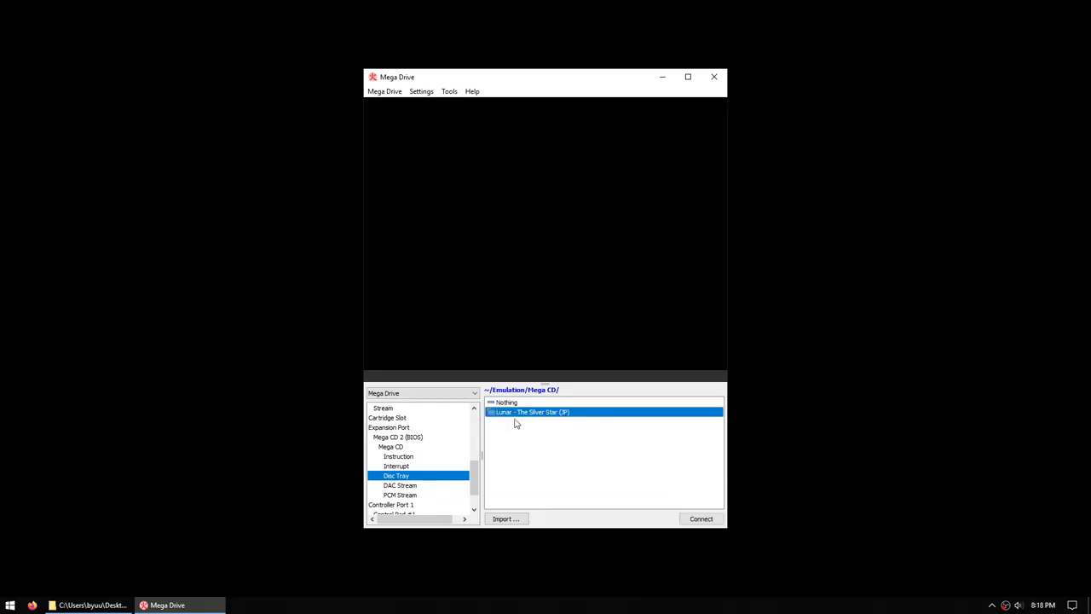
scroll(433, 434, down, 2)
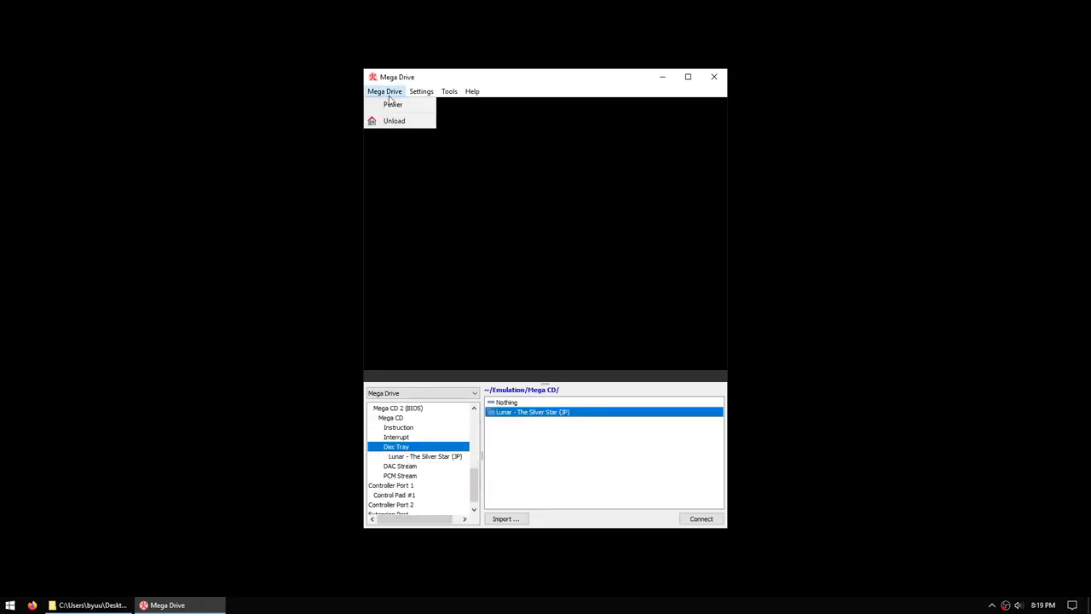
Step: Power on the Mega Drive and open the Mega CD BIOS backup RAM tool
click(392, 105)
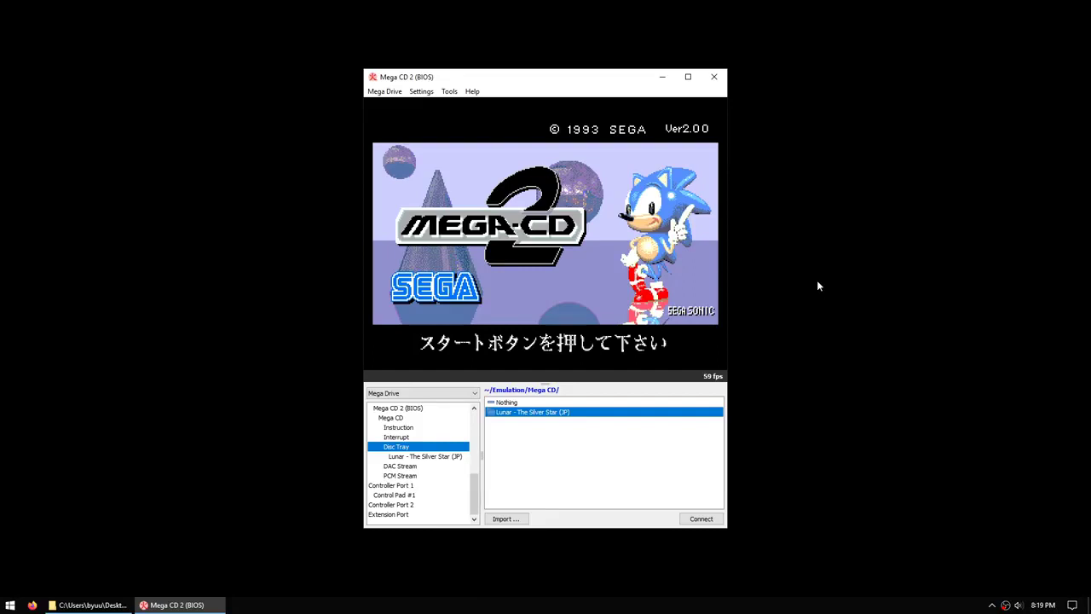
key(Return)
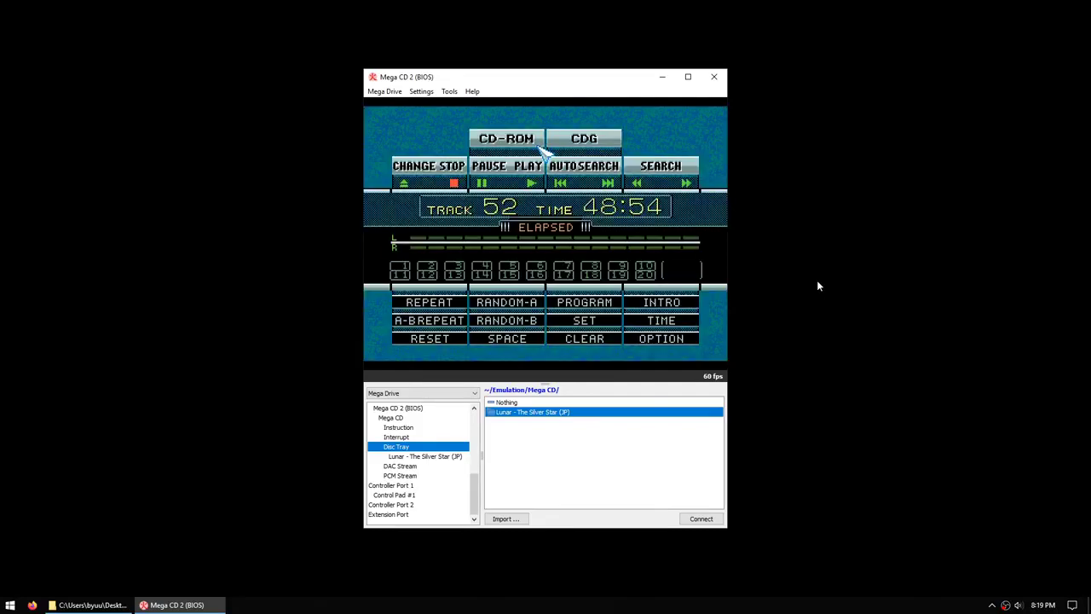
key(Down)
key(Right)
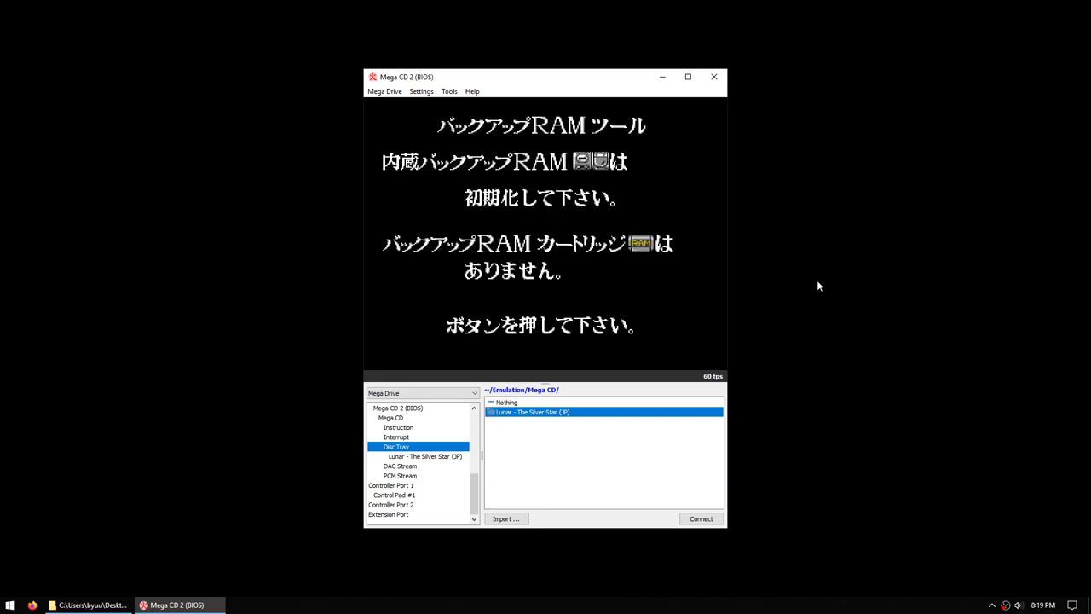
key(Return)
Step: Initialise the internal backup RAM (はい), exit the tool, and start the CD-ROM to boot Lunar
key(Up)
key(Up)
key(Up)
key(Up)
key(Up)
key(Up)
key(Return)
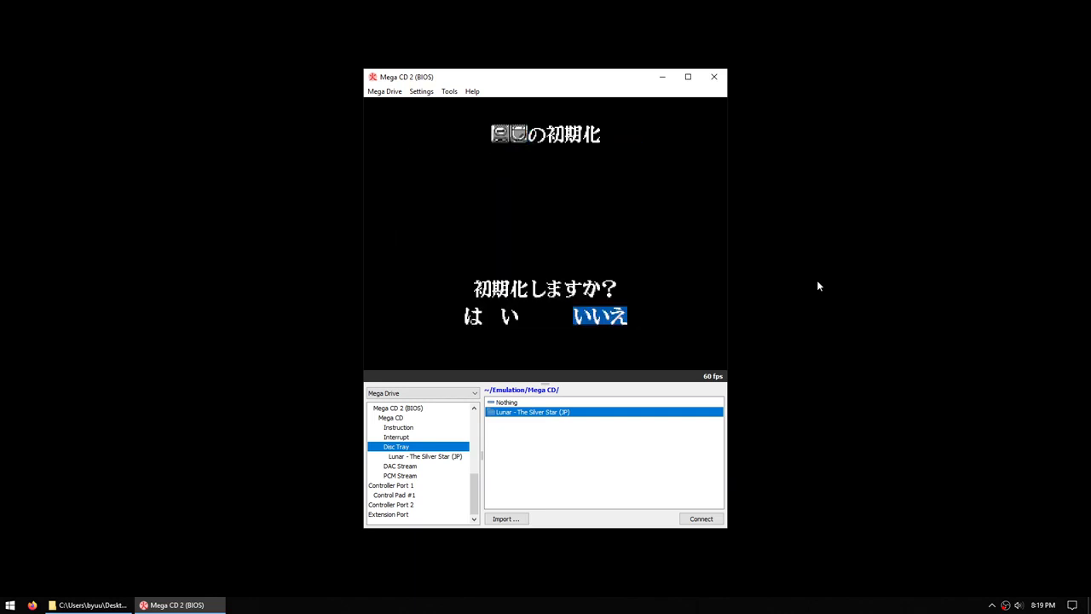
key(Left)
key(Return)
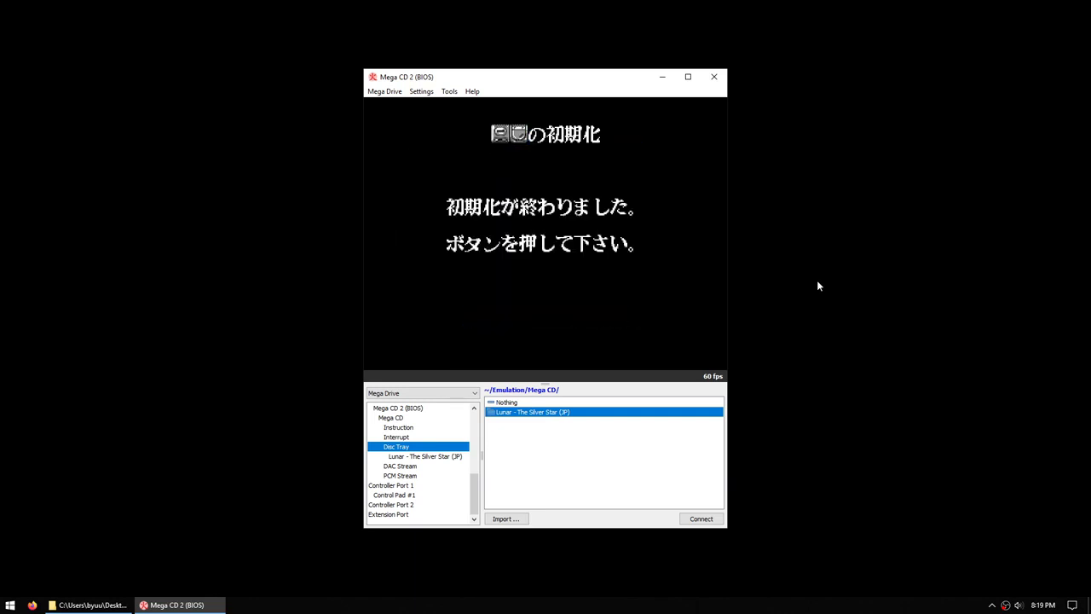
key(Return)
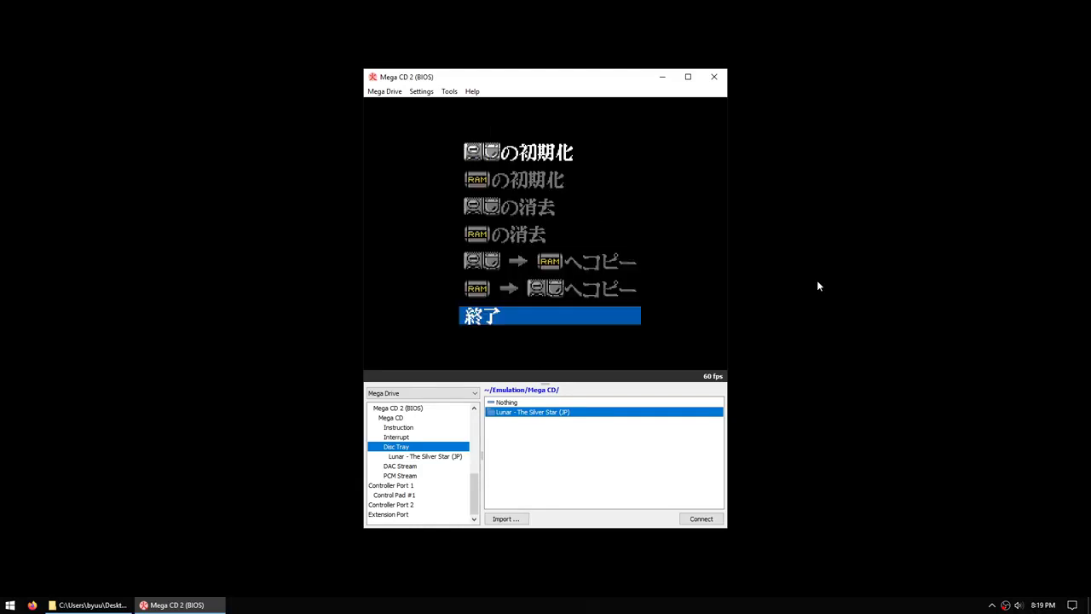
key(Return)
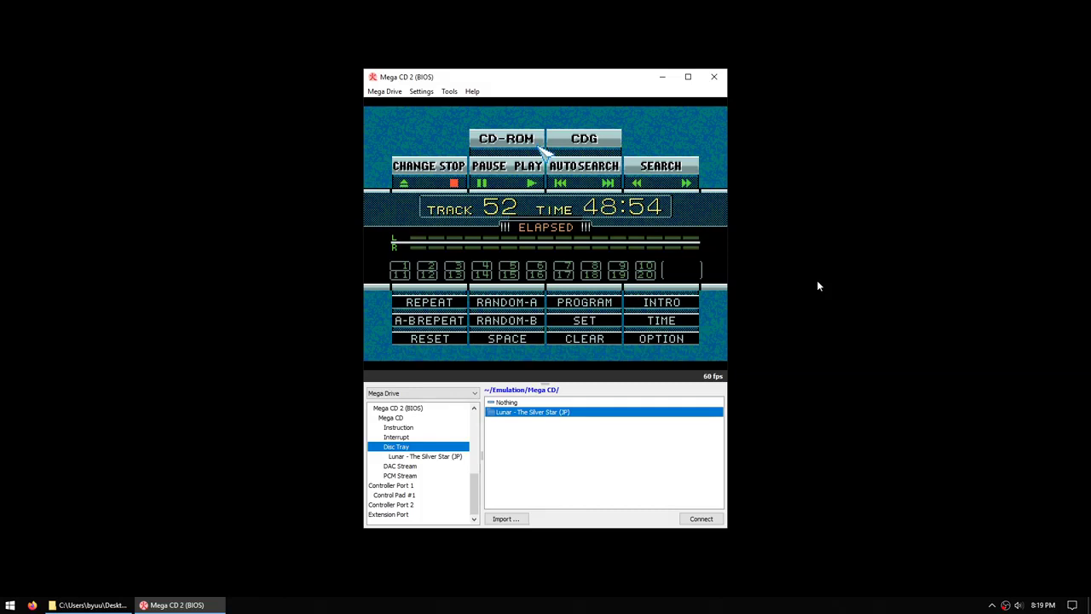
key(Return)
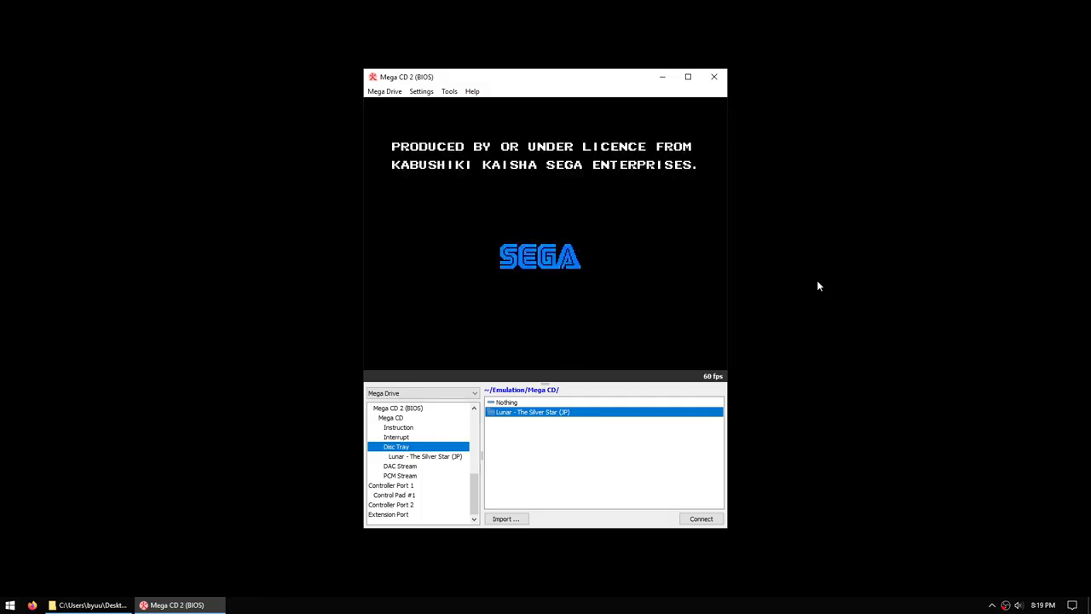
Step: Turn off Show System Panels in Settings so Lunar fills the display
click(422, 92)
click(443, 169)
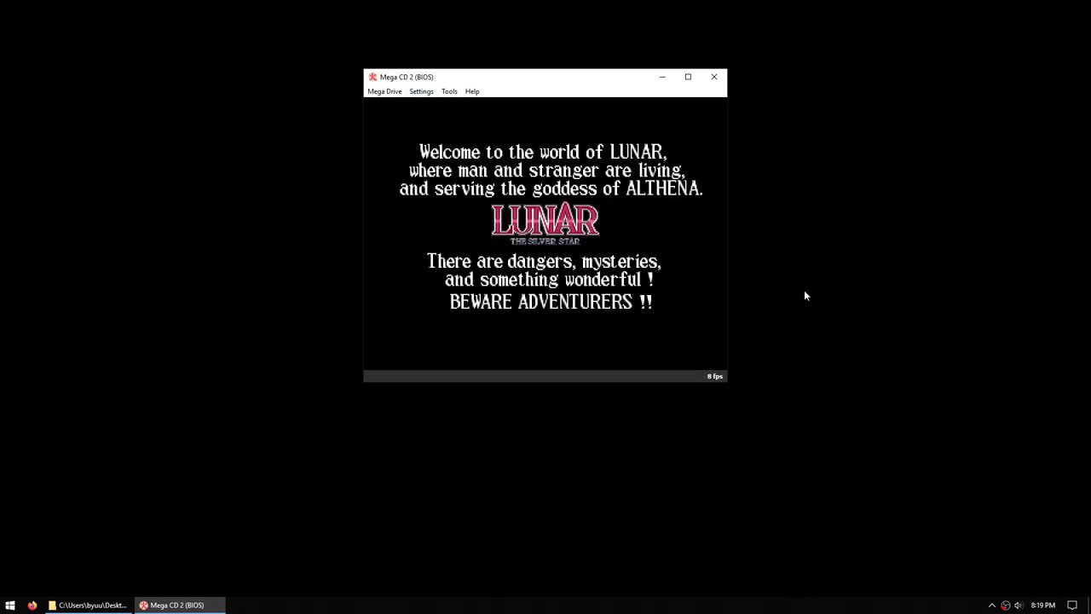